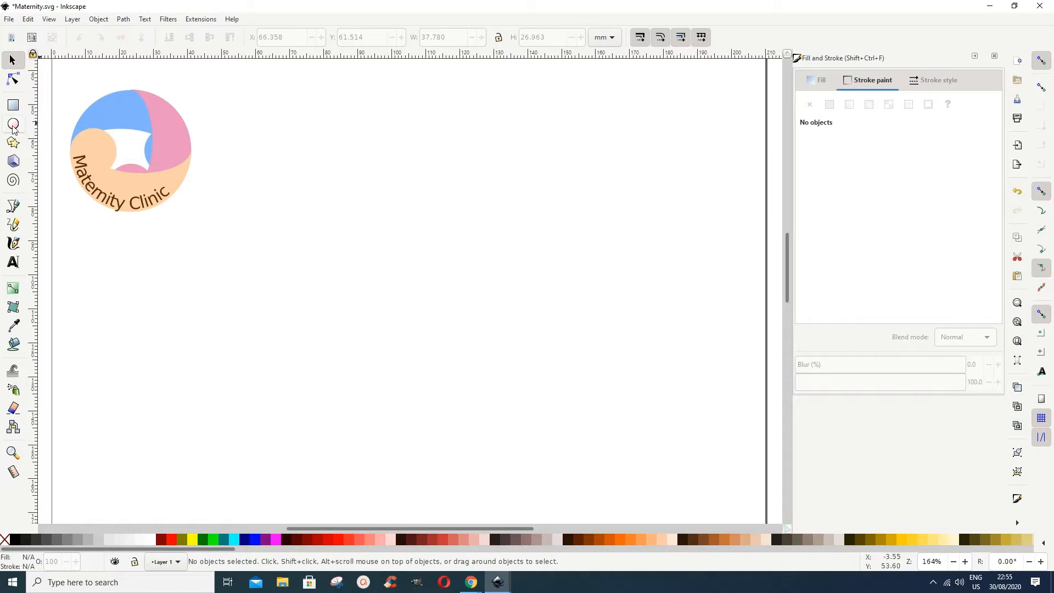
- Draw a pale pink circle about 38 mm in diameter on the empty page area beside the Maternity Clinic logo
click(14, 125)
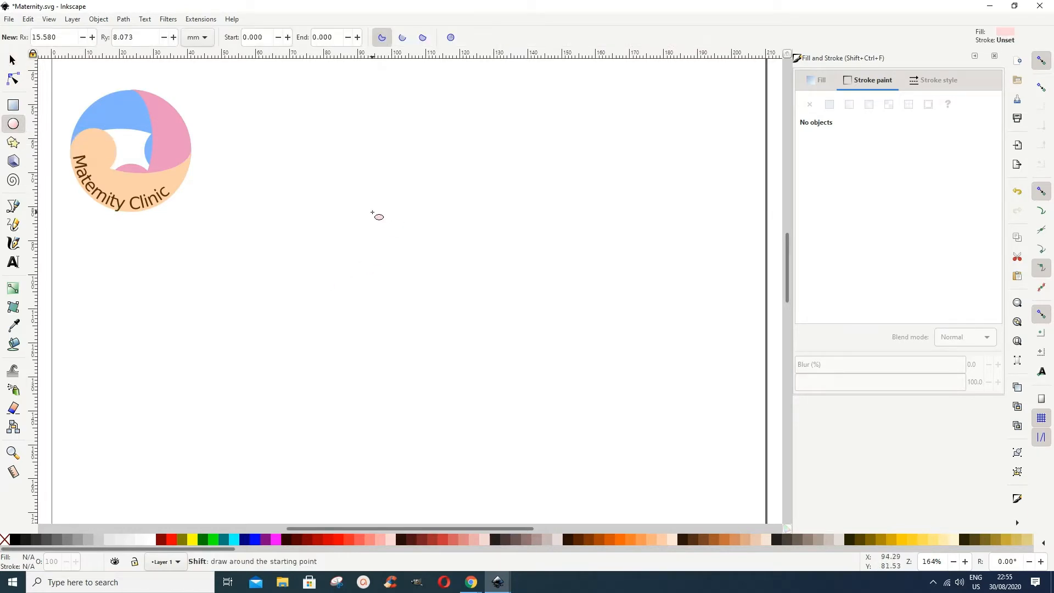
drag(370, 205, 433, 270)
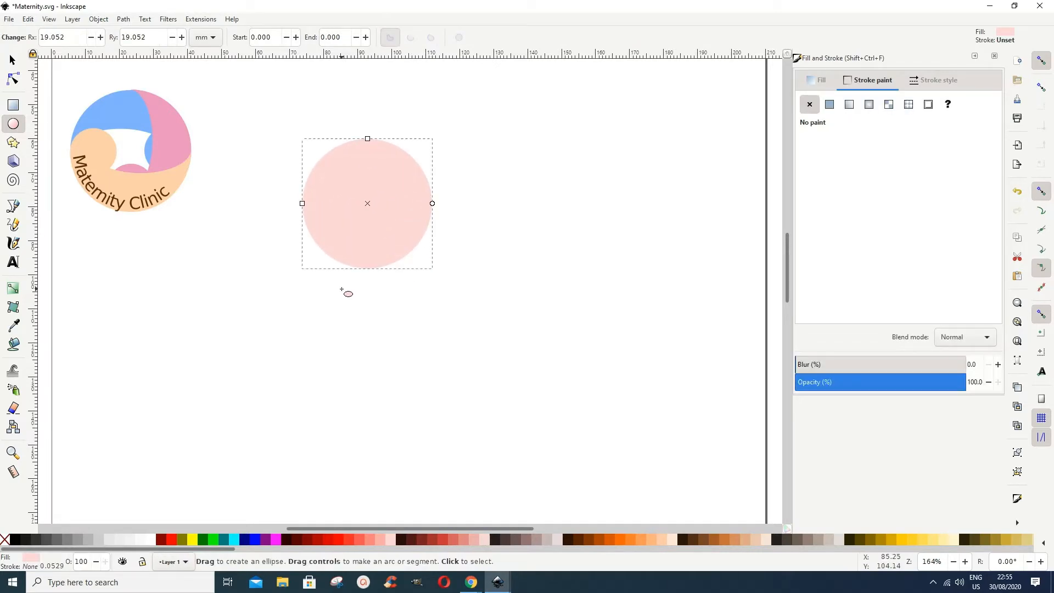
click(13, 61)
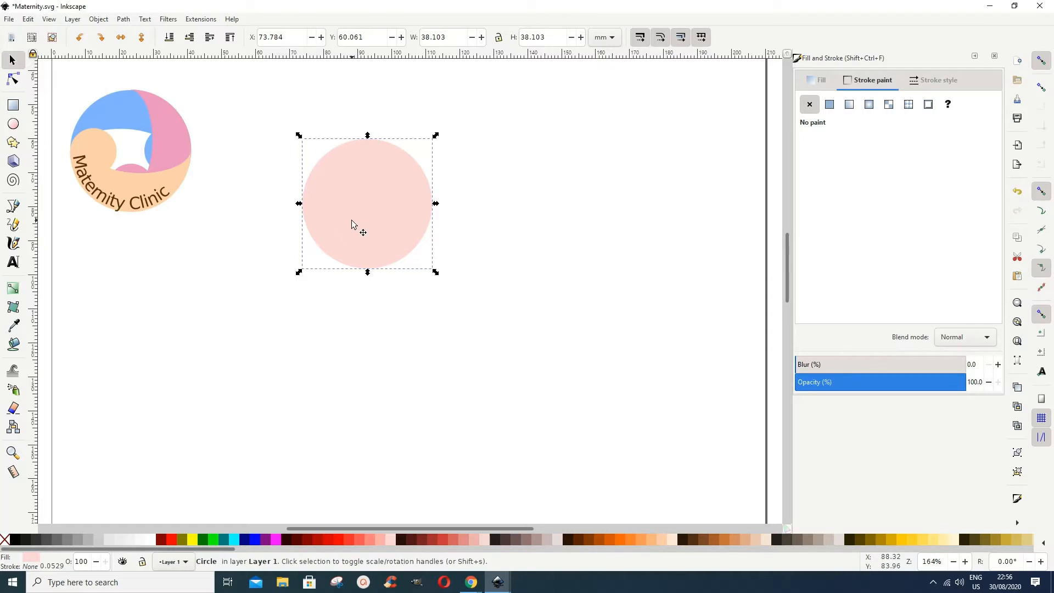
- Duplicate the pink circle, fill the copy orange and shrink it to about 15 mm, touching the large circle's right edge
click(28, 19)
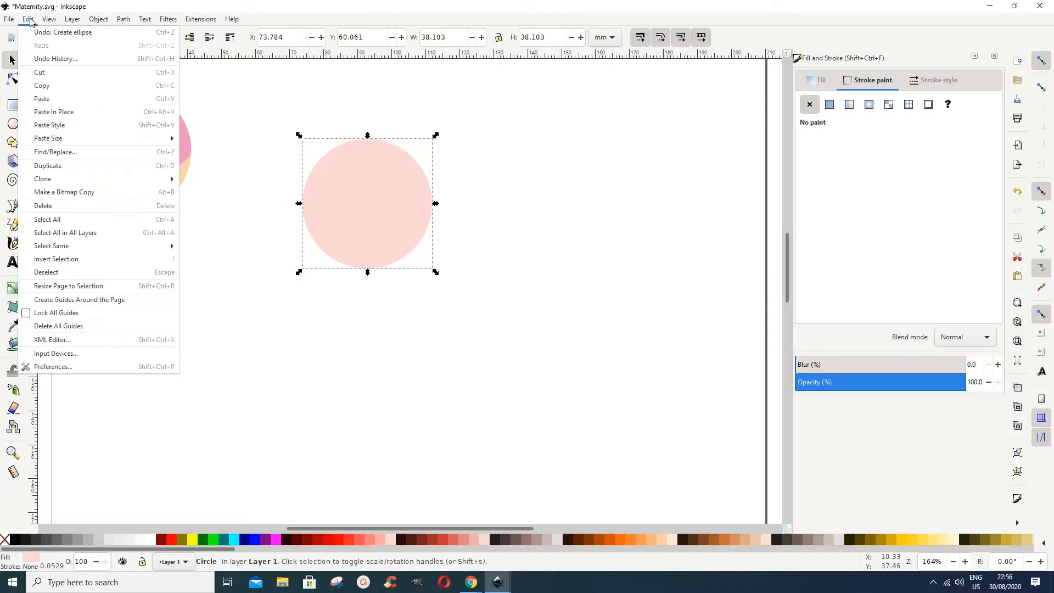
click(48, 166)
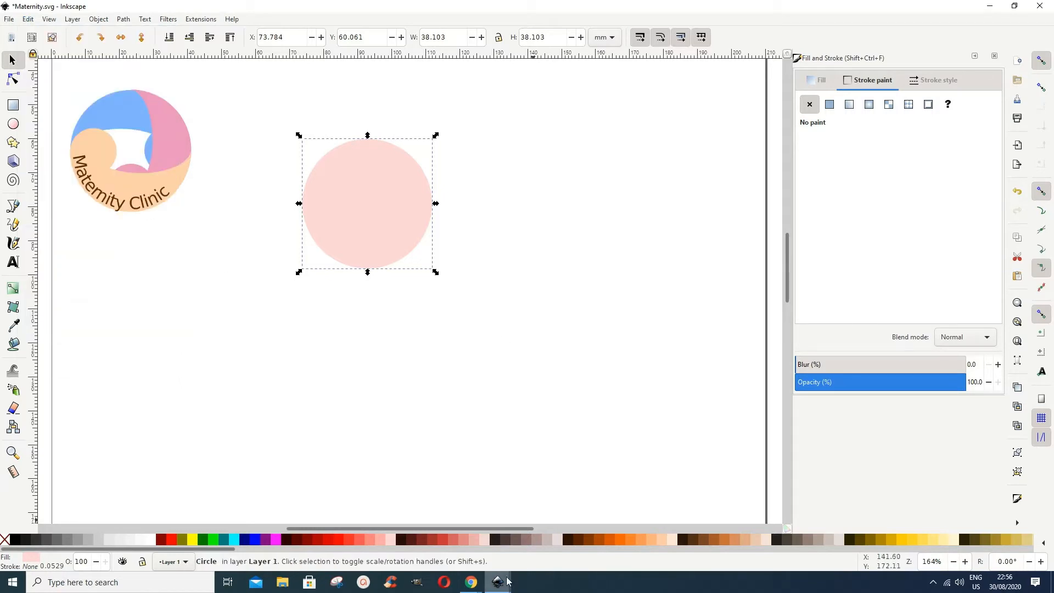
click(621, 541)
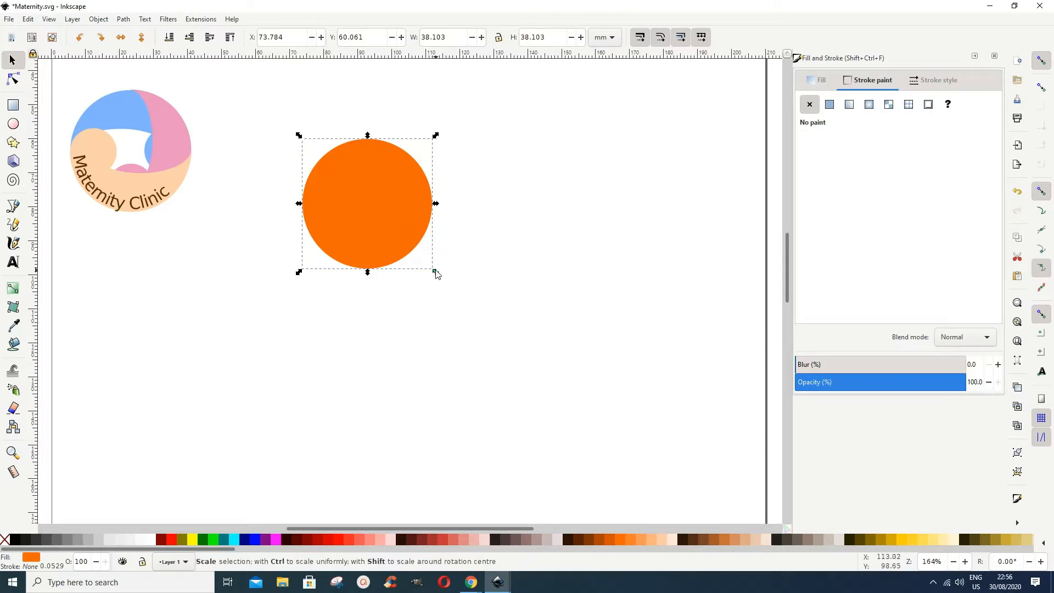
drag(436, 273, 413, 211)
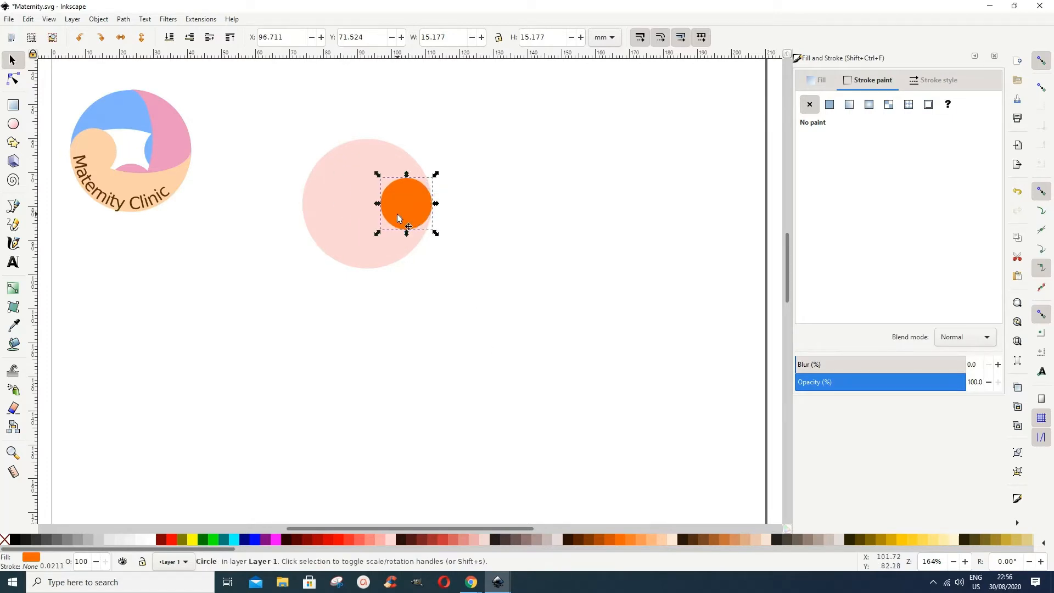
- Duplicate the large pink circle and place the copy below the Maternity Clinic logo
click(355, 240)
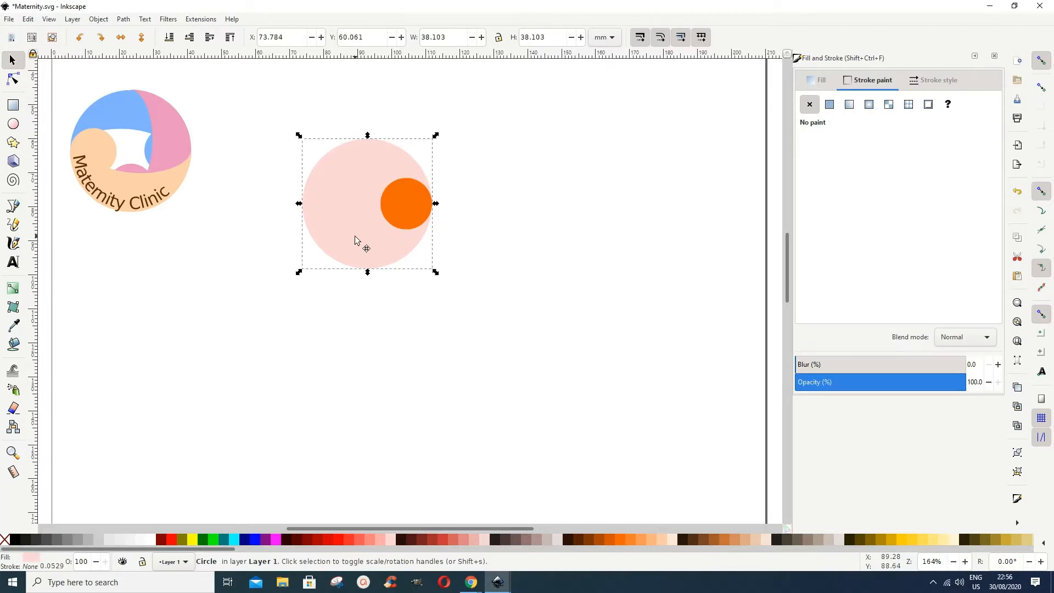
right_click(354, 240)
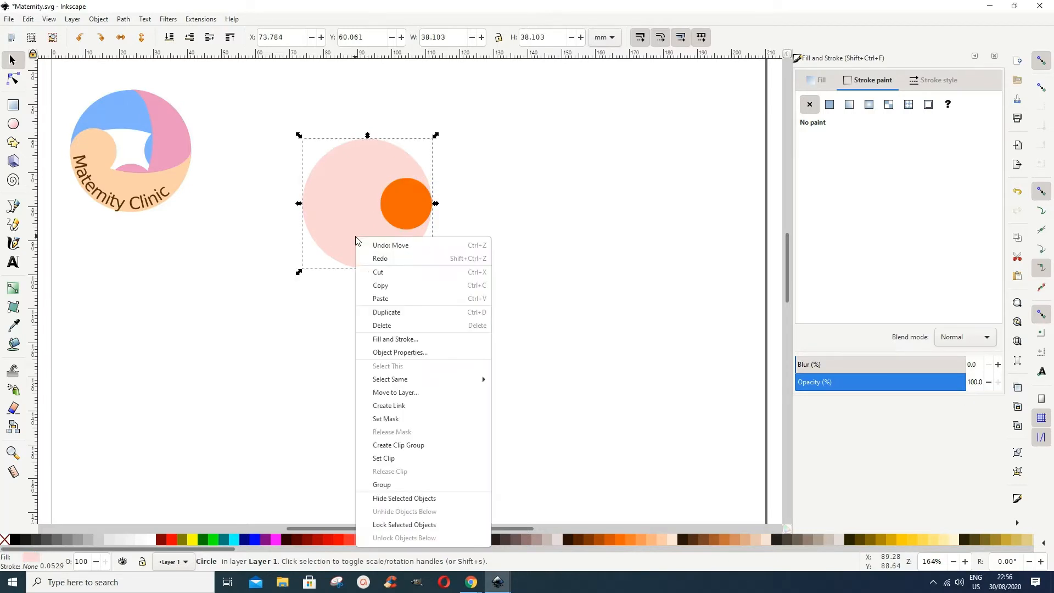
click(385, 313)
drag(367, 252, 116, 392)
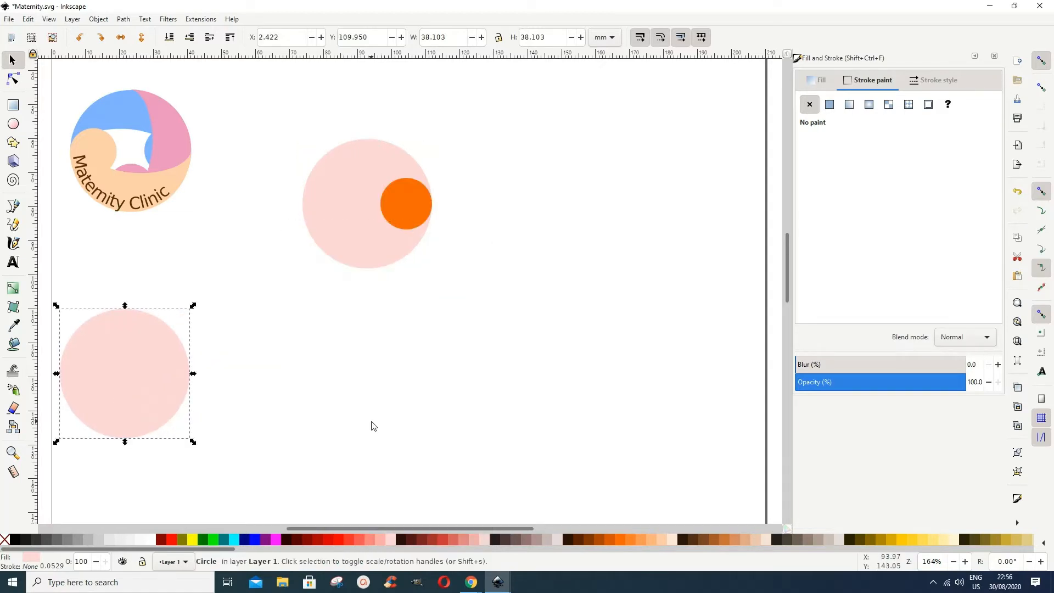
- Duplicate the orange circle, shift the copy about 5.5 mm to the left and fill it dark greyish brown
click(399, 218)
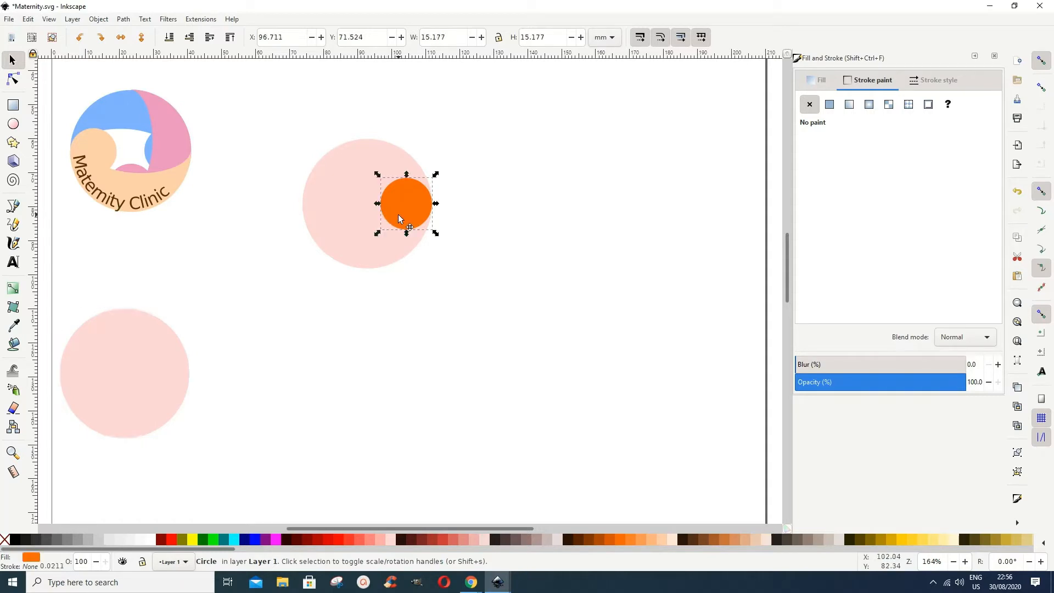
right_click(399, 218)
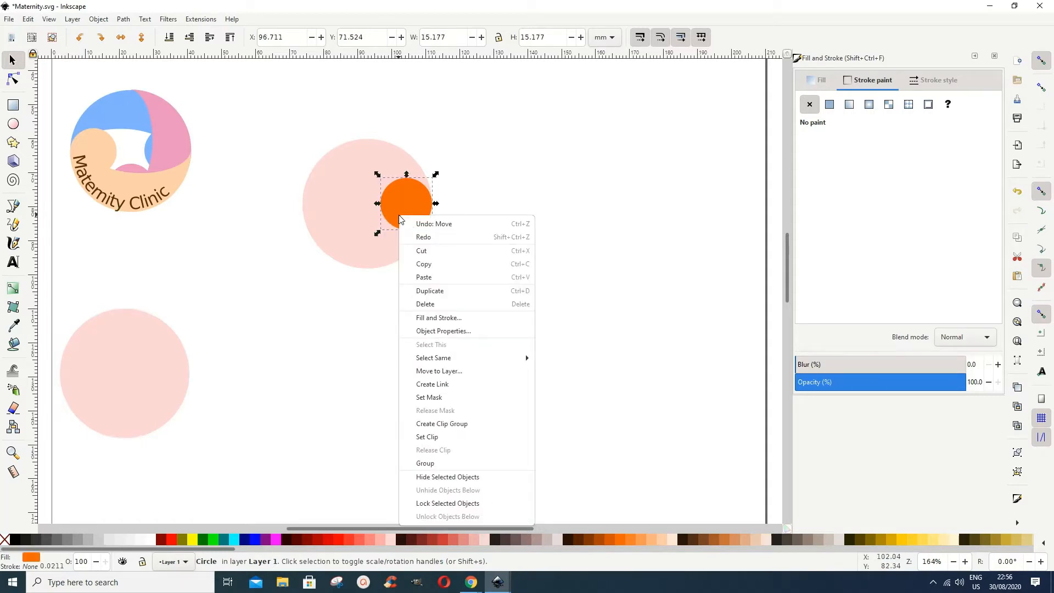
click(434, 292)
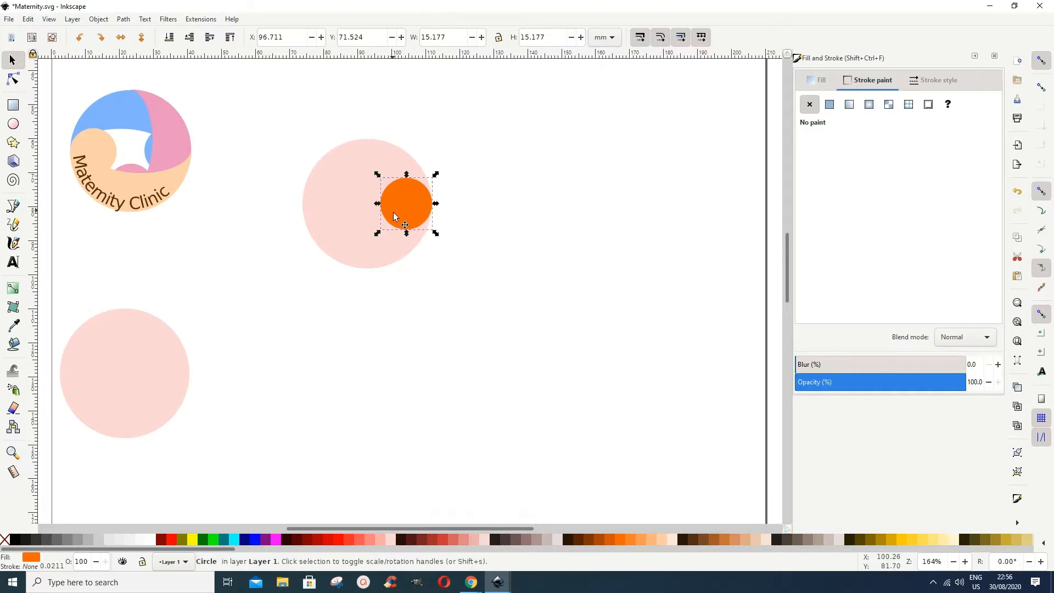
drag(393, 211, 371, 212)
click(516, 539)
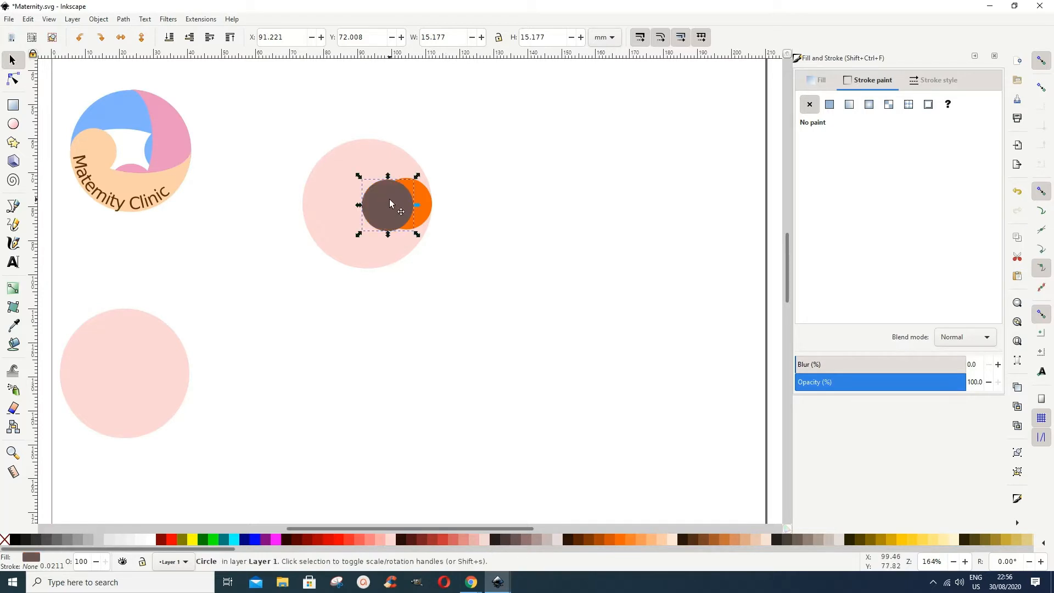
drag(391, 204, 391, 202)
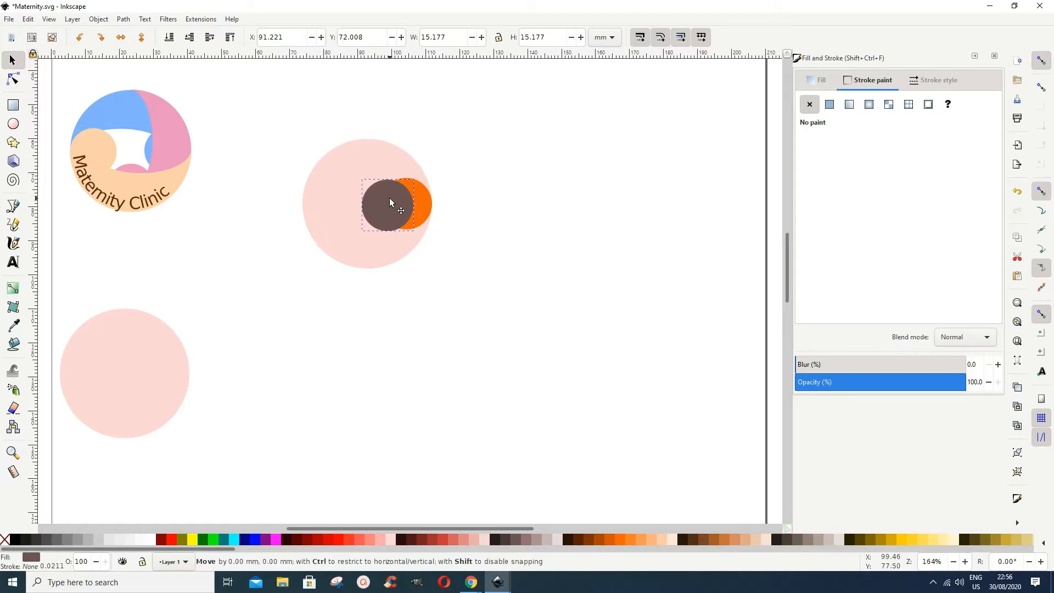
drag(390, 203, 390, 202)
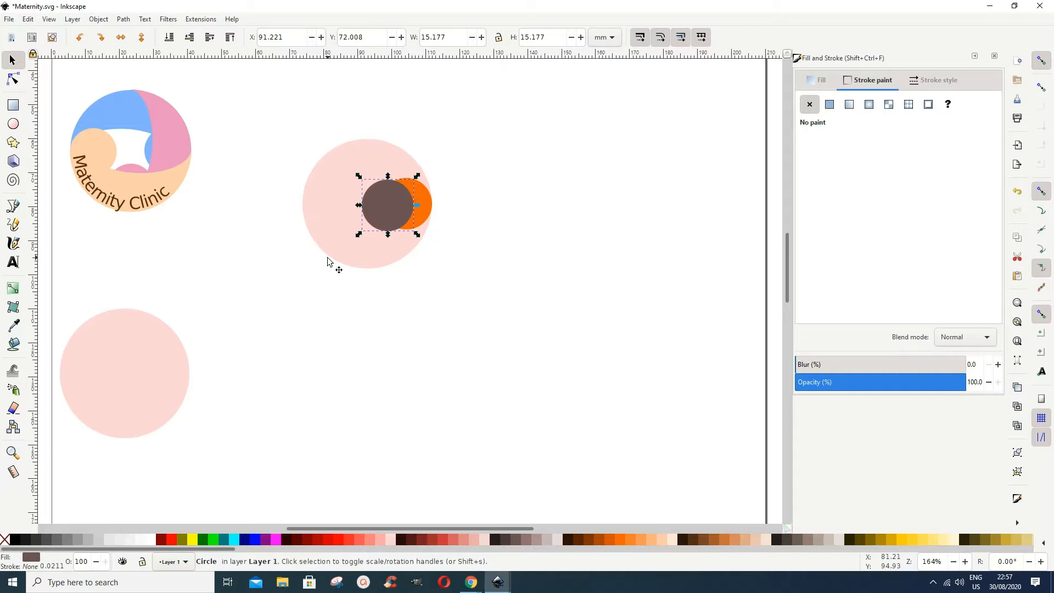
click(460, 279)
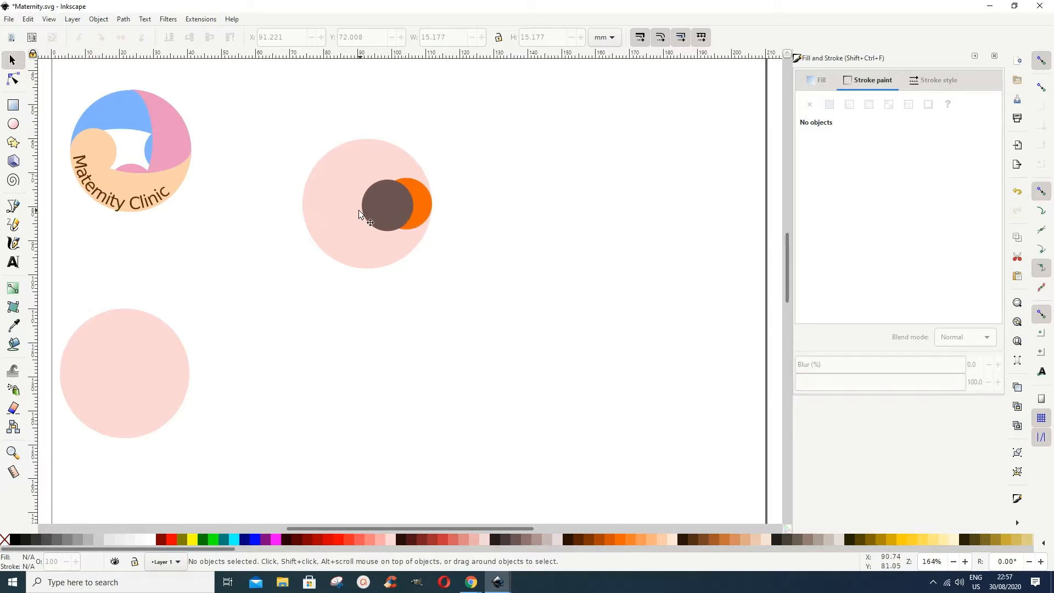
- Stretch the brown circle leftward into an ellipse about 32.5 mm wide, reaching the pink circle's left edge
click(376, 209)
drag(358, 207, 300, 205)
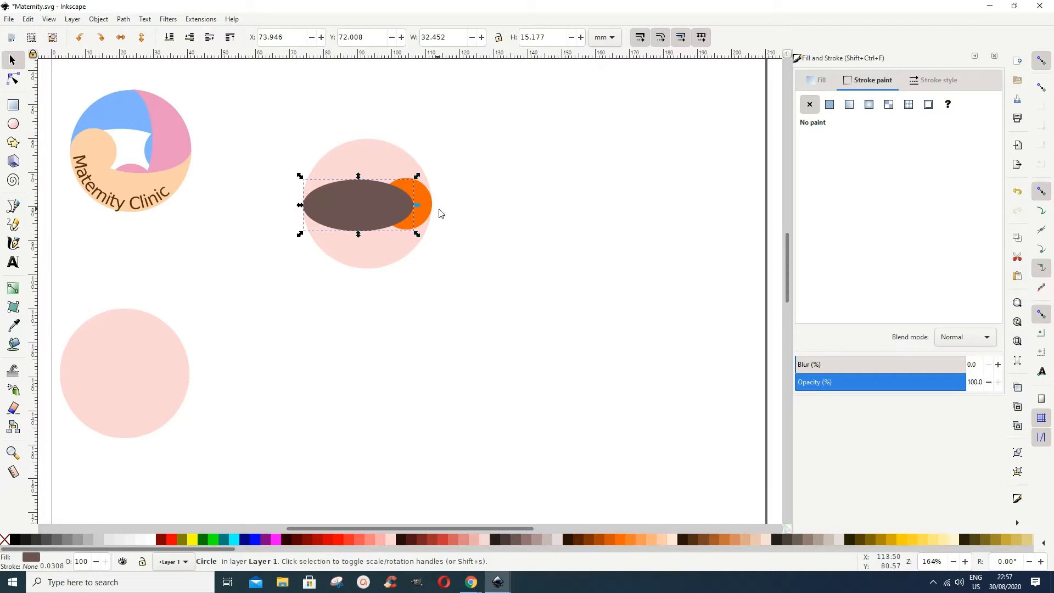
click(455, 238)
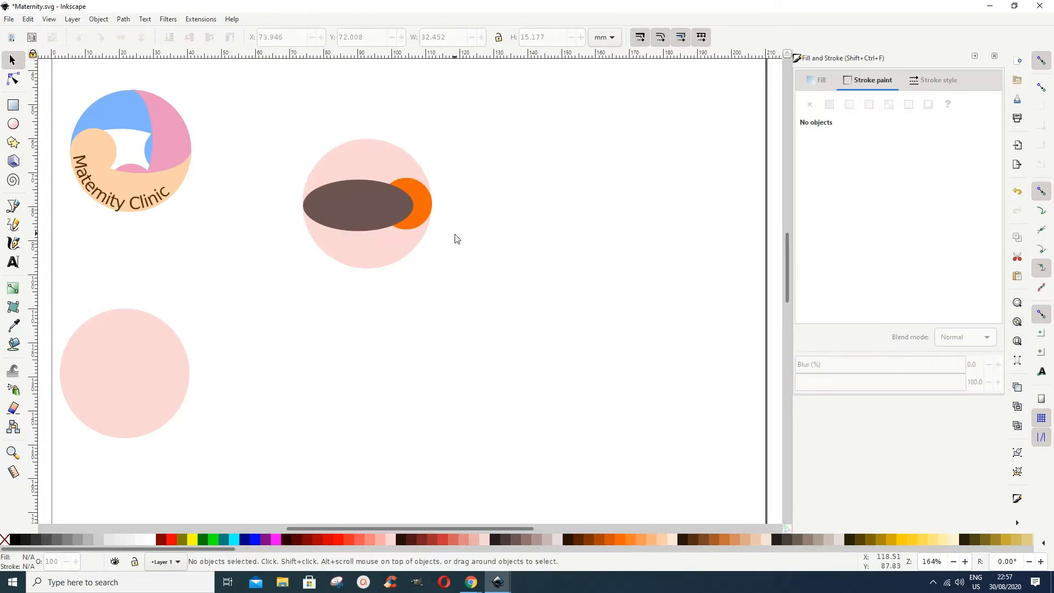
- Align the brown ellipse with the pink circle's left edge and level it vertically with the orange circle
click(425, 209)
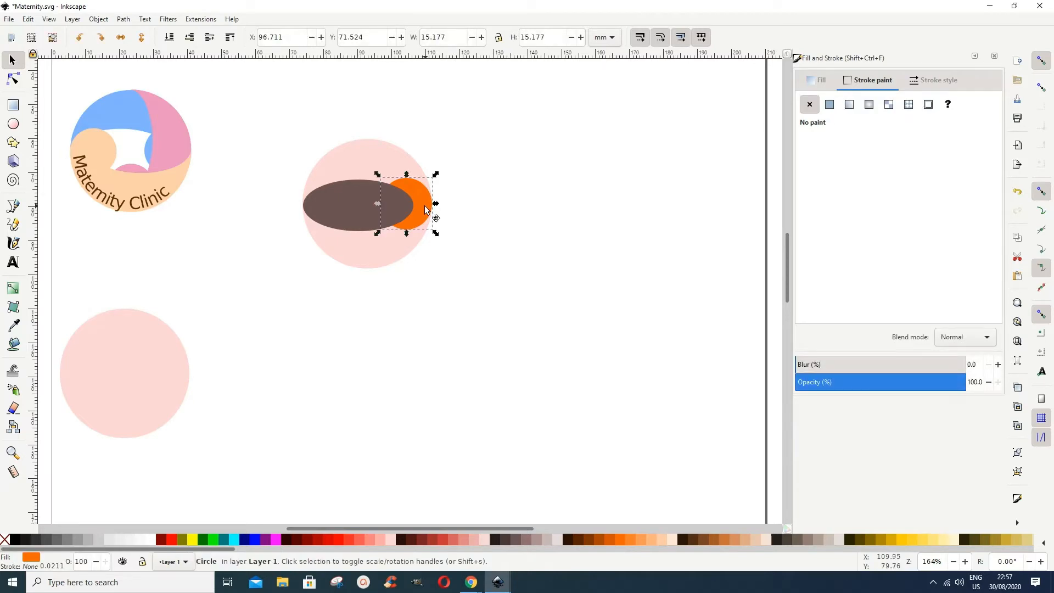
drag(426, 209, 429, 212)
click(350, 208)
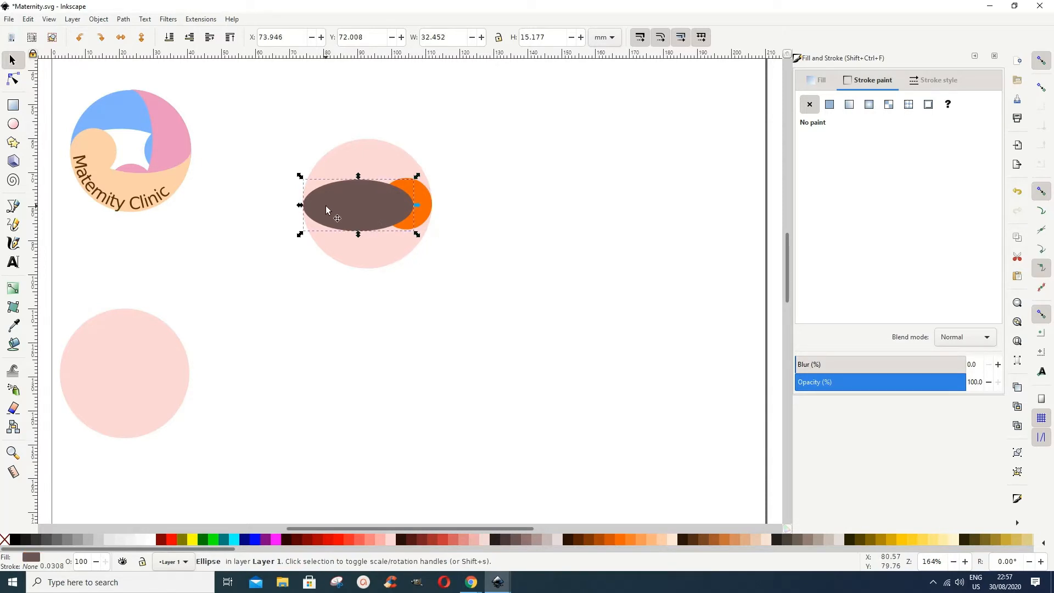
drag(322, 210, 315, 209)
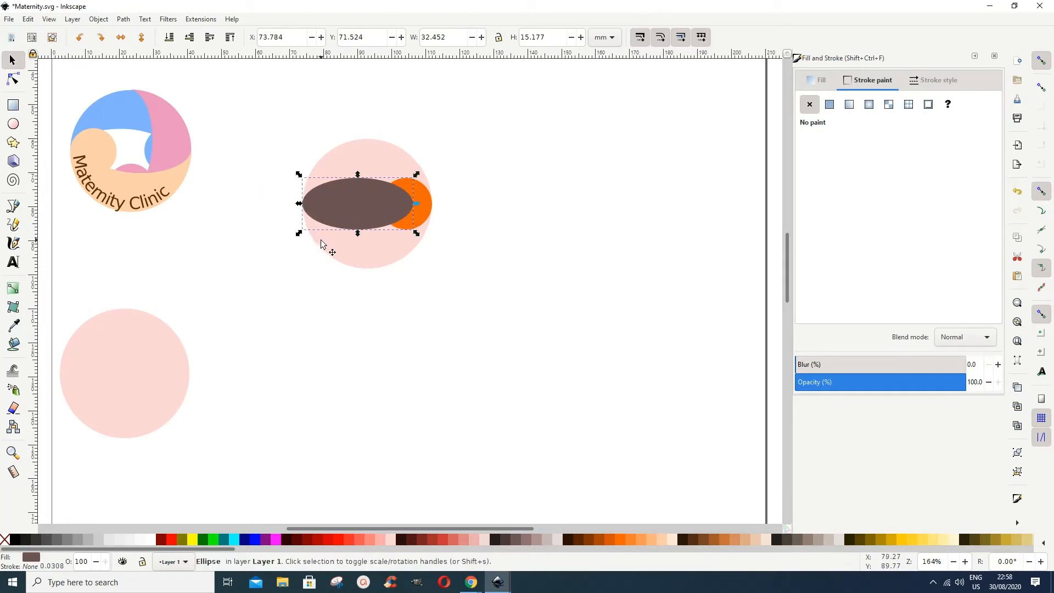
click(423, 309)
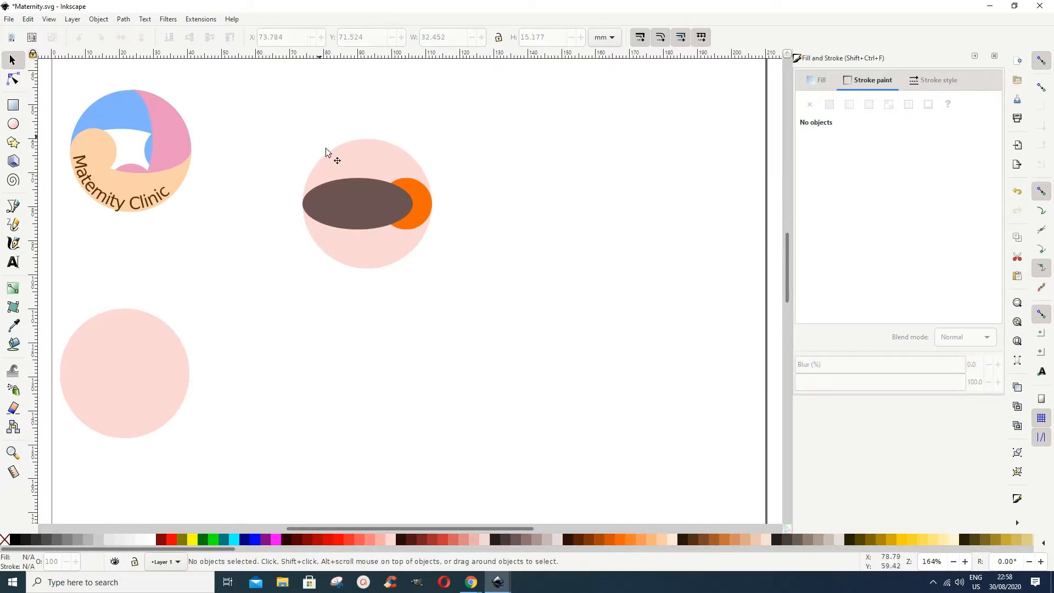
- Give the overlapping pink circle, orange circle and brown ellipse a flat black stroke
mouse_move(281, 114)
mouse_down()
mouse_move(284, 158)
mouse_move(344, 282)
mouse_move(475, 300)
mouse_move(473, 316)
mouse_up()
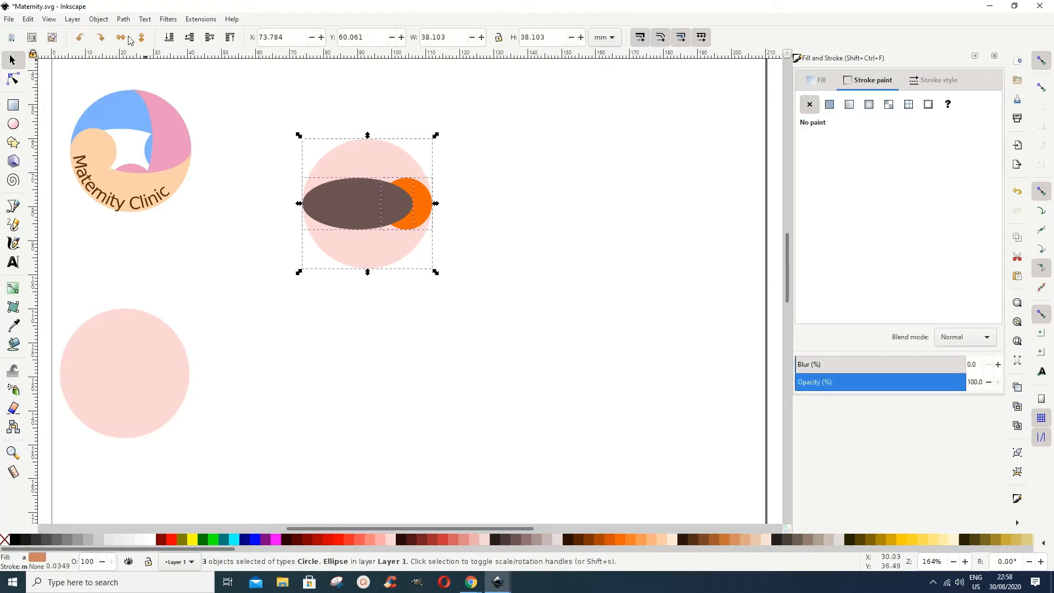
click(98, 19)
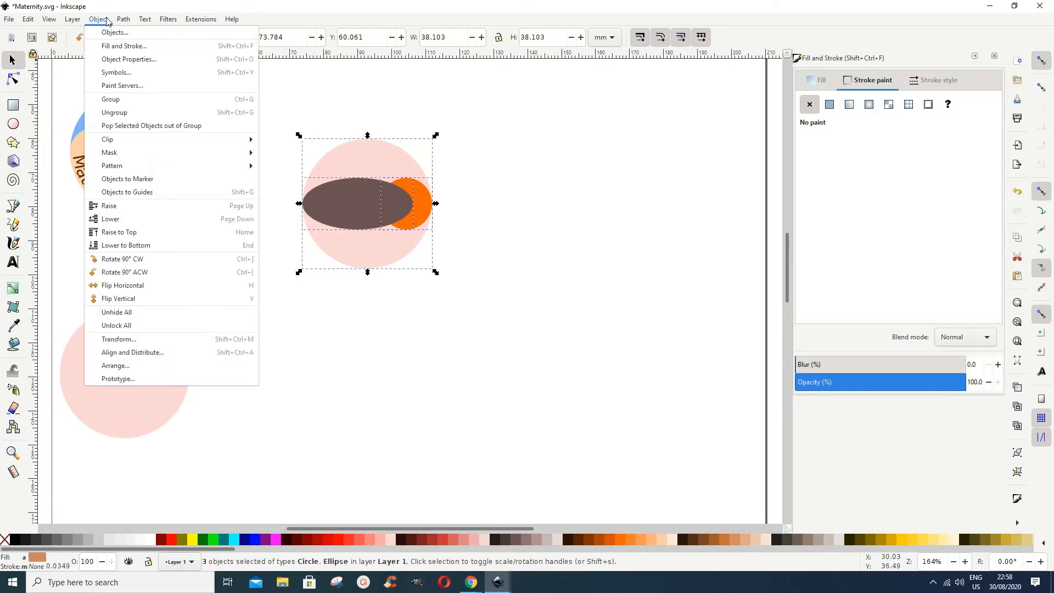
click(107, 21)
click(104, 20)
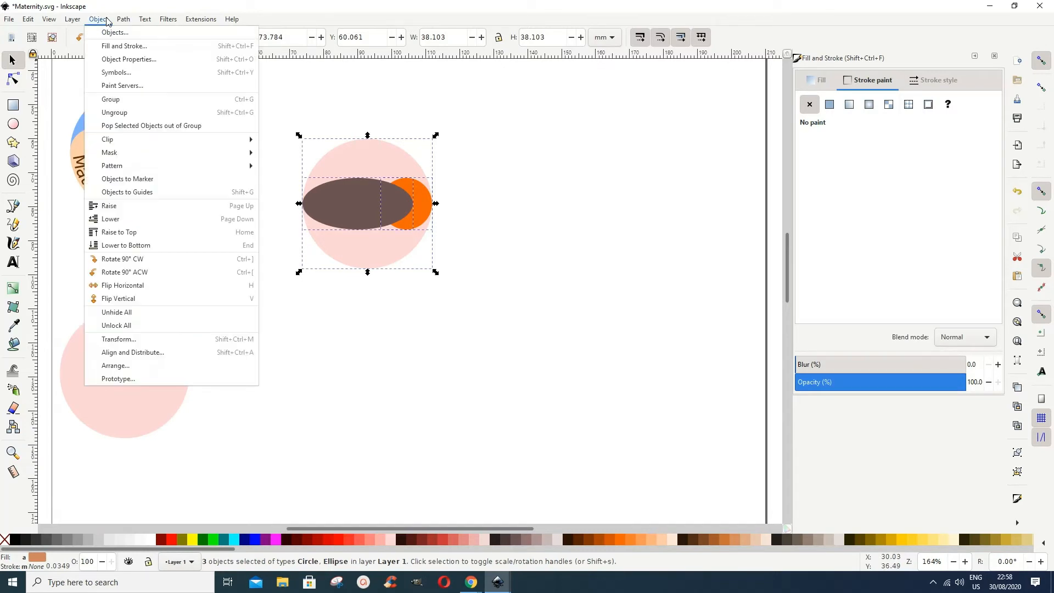
click(115, 52)
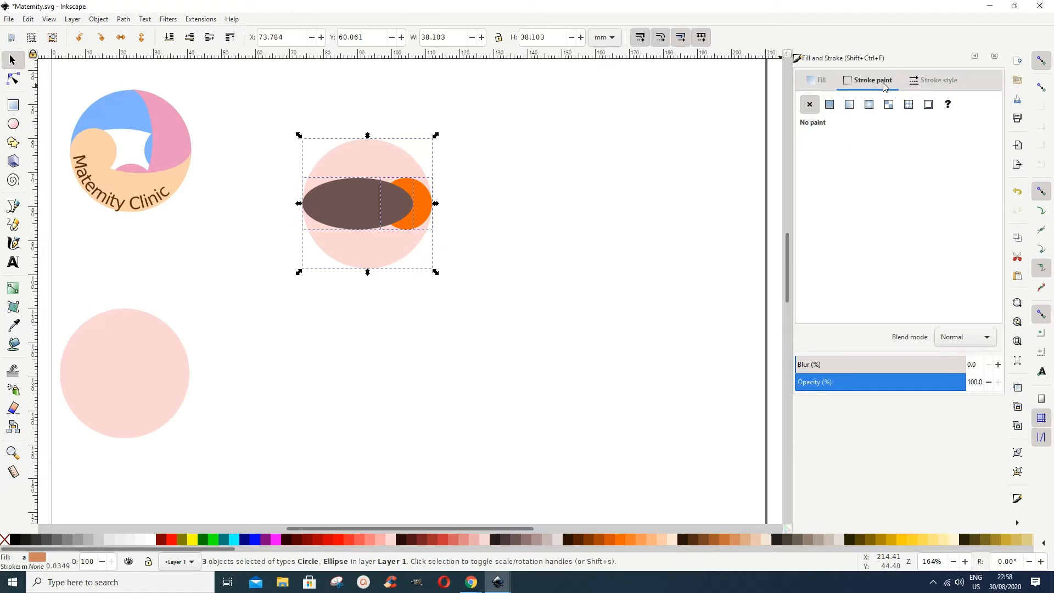
click(830, 105)
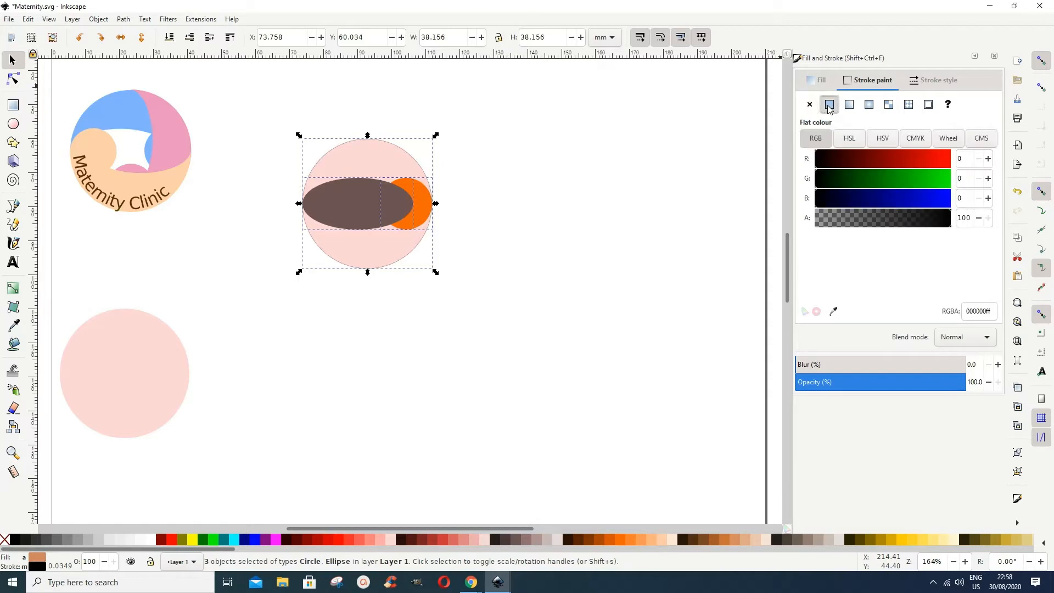
- Set the stroke width of the three selected shapes to 0.200 px
click(937, 83)
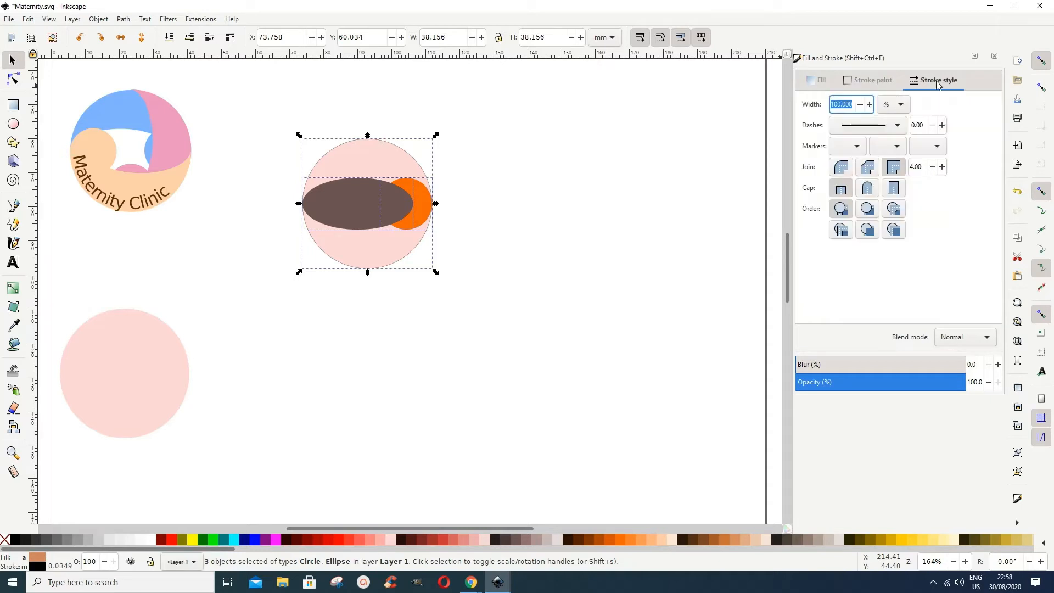
click(899, 108)
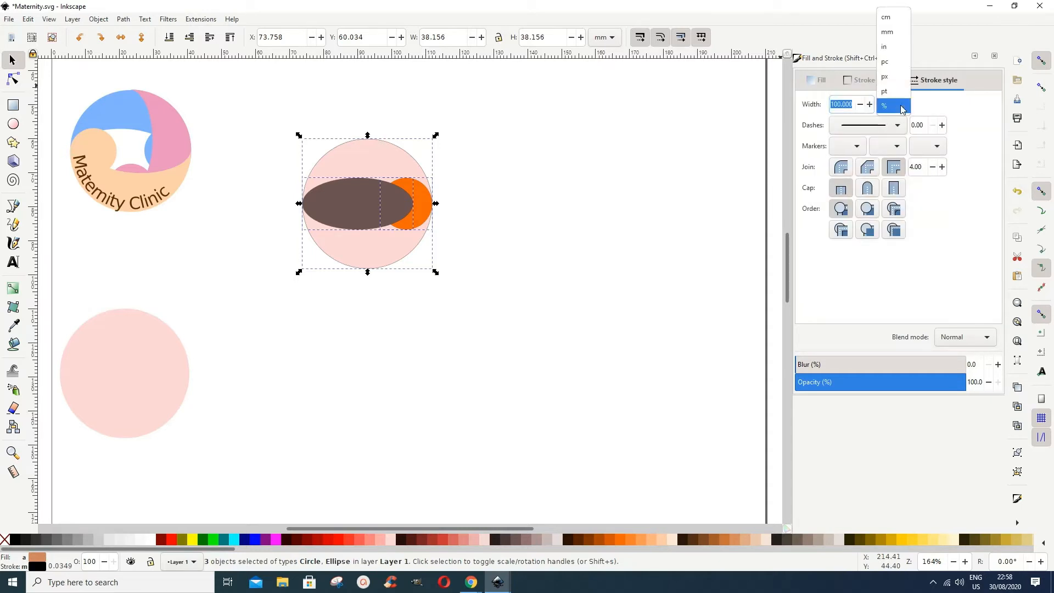
click(885, 76)
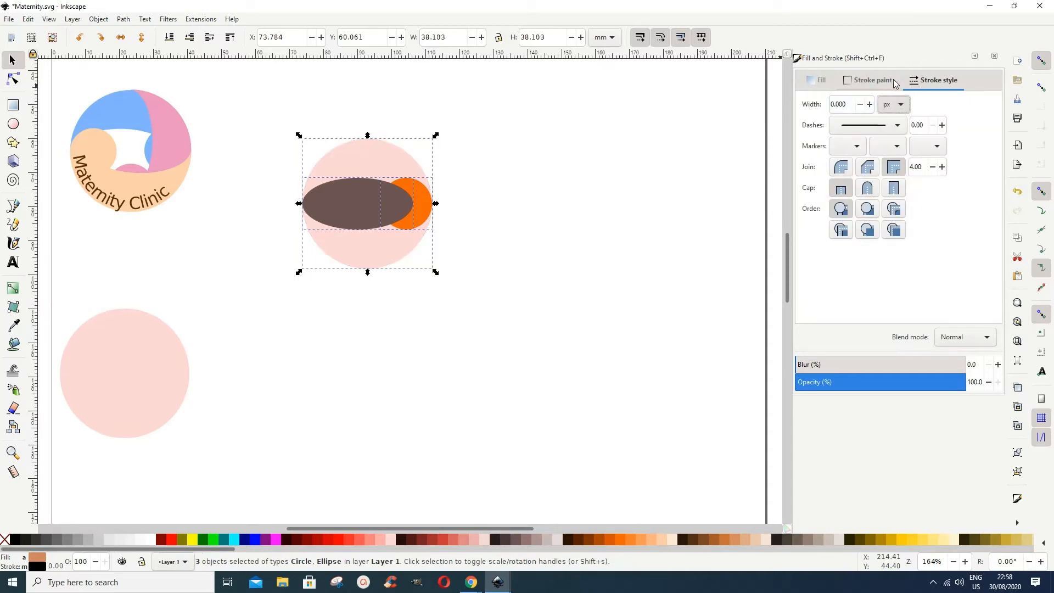
click(870, 105)
click(870, 105)
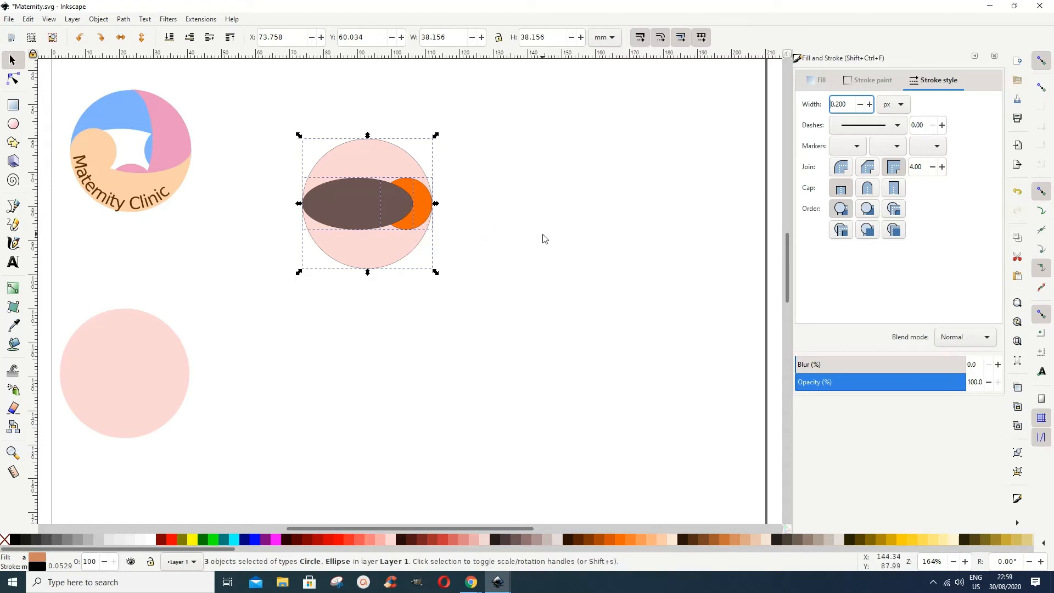
- Combine the pink circle, orange circle and brown ellipse into a single path
click(123, 19)
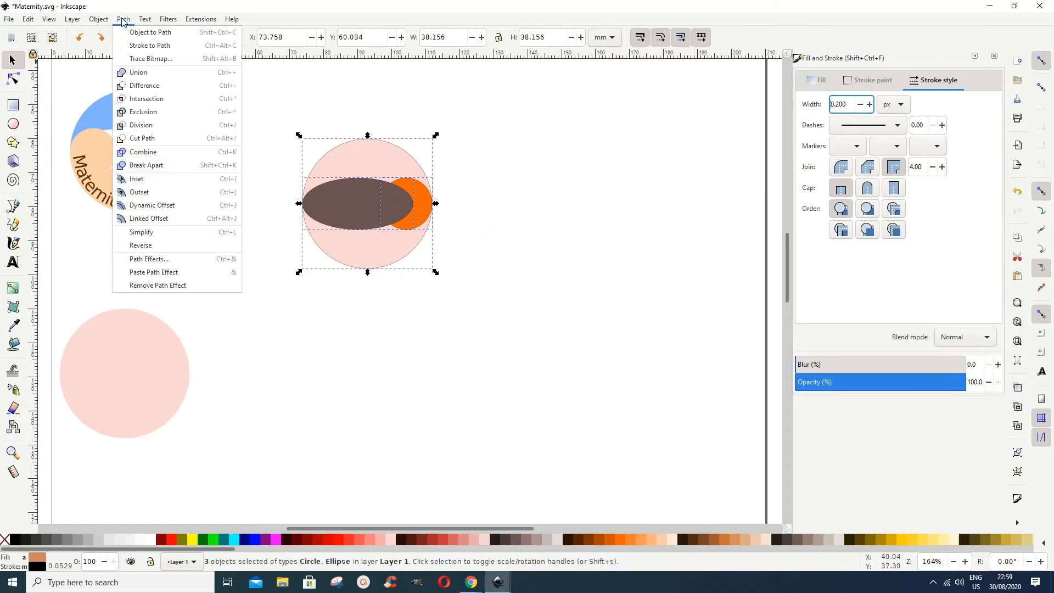
click(142, 152)
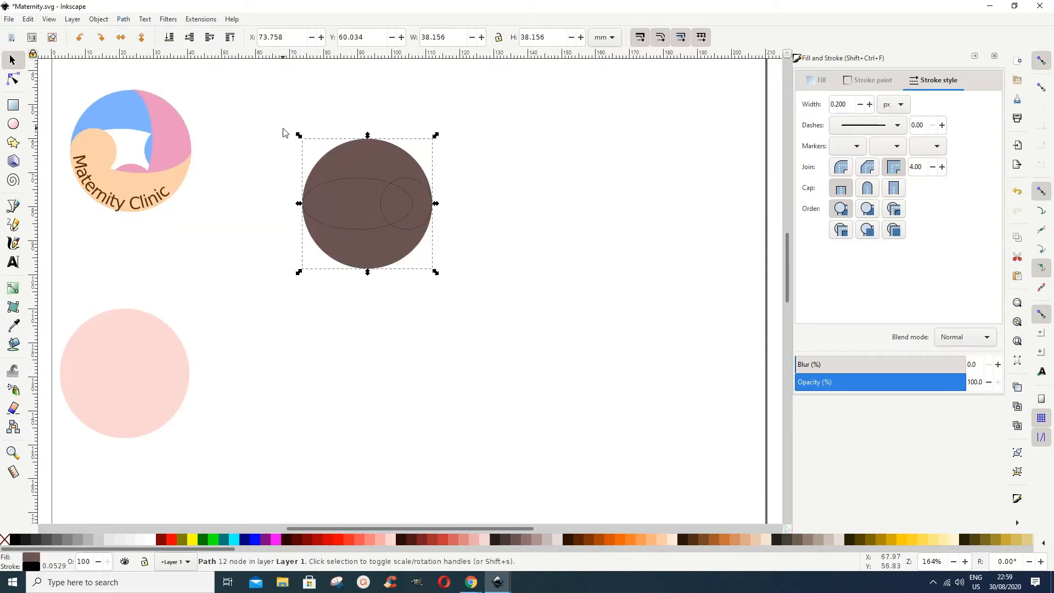
- Draw a rectangle about 61 by 54 mm covering the combined circle path and lower it to the bottom, behind the path
click(14, 105)
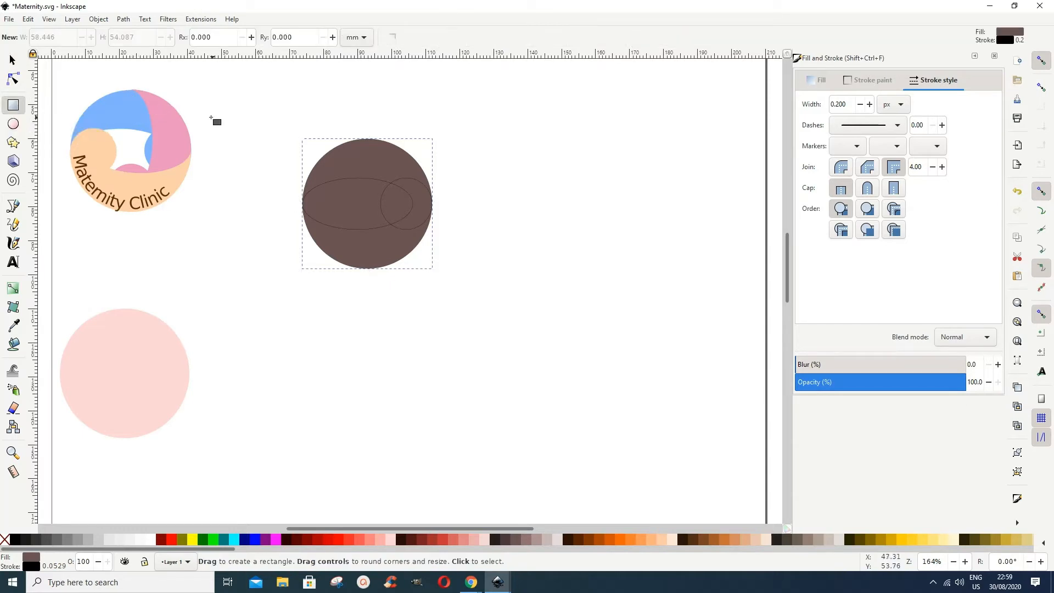
drag(268, 115, 475, 297)
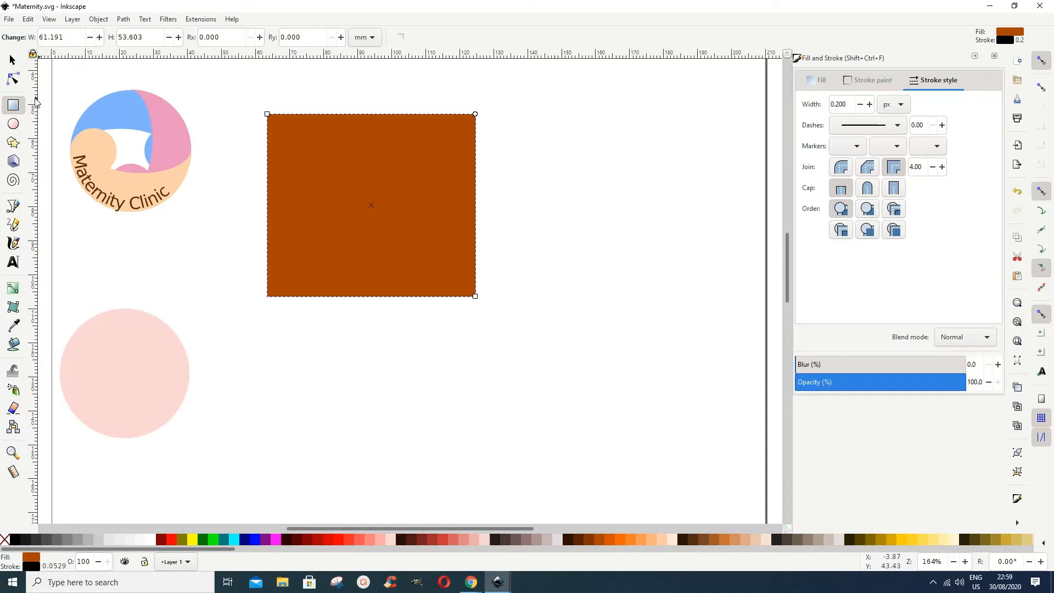
click(12, 62)
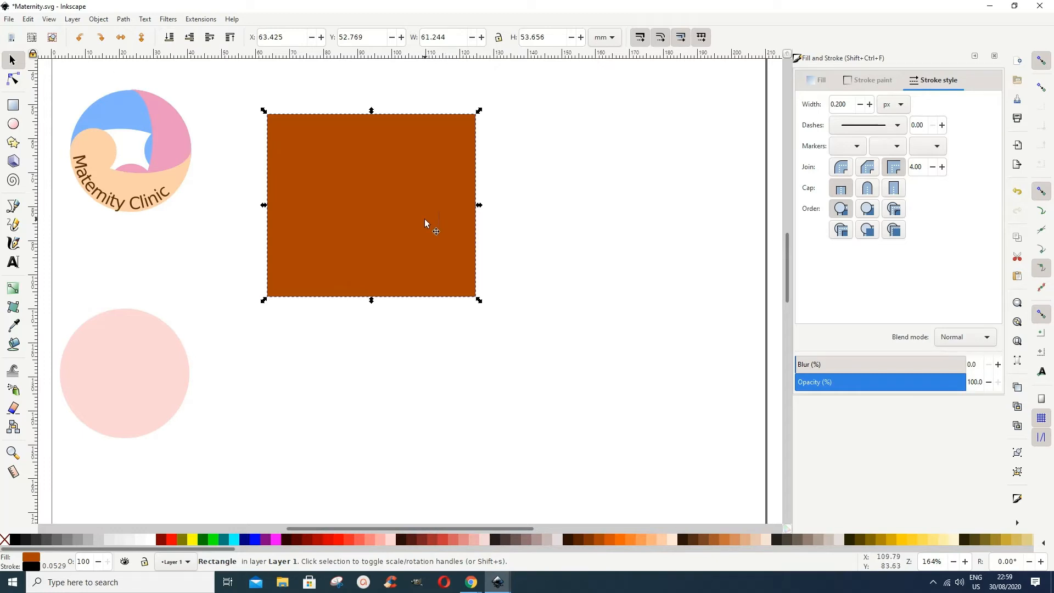
click(169, 37)
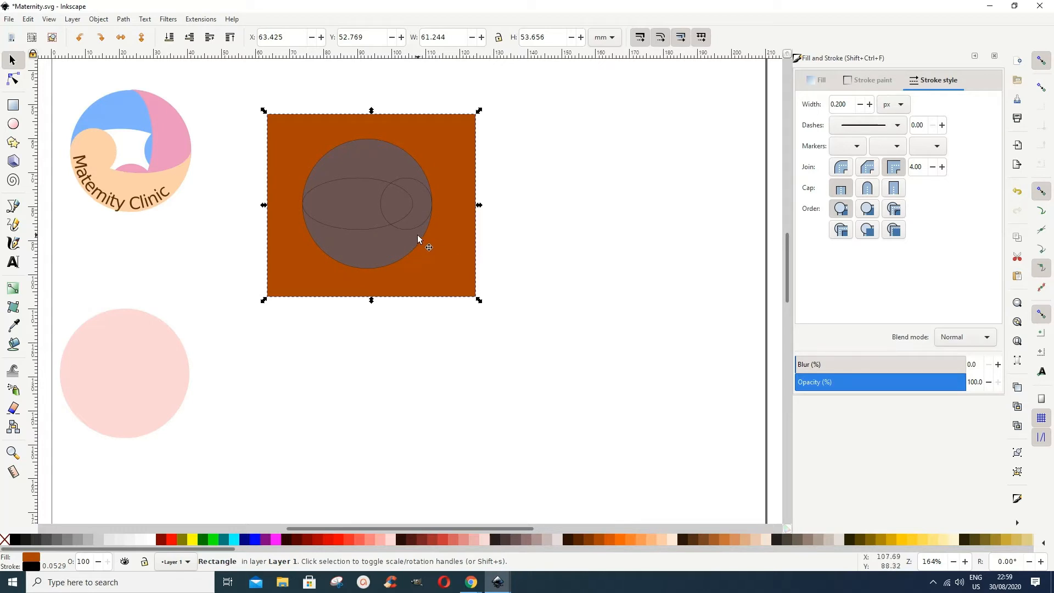
- Divide the rectangle with the combined circle path using the Division operation
shift+click(407, 222)
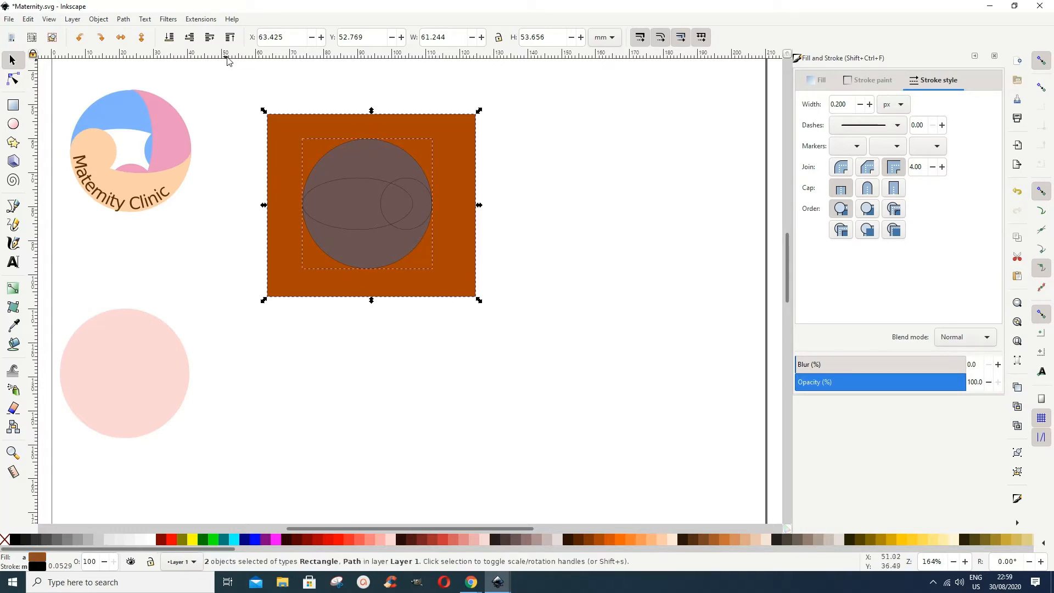
click(123, 19)
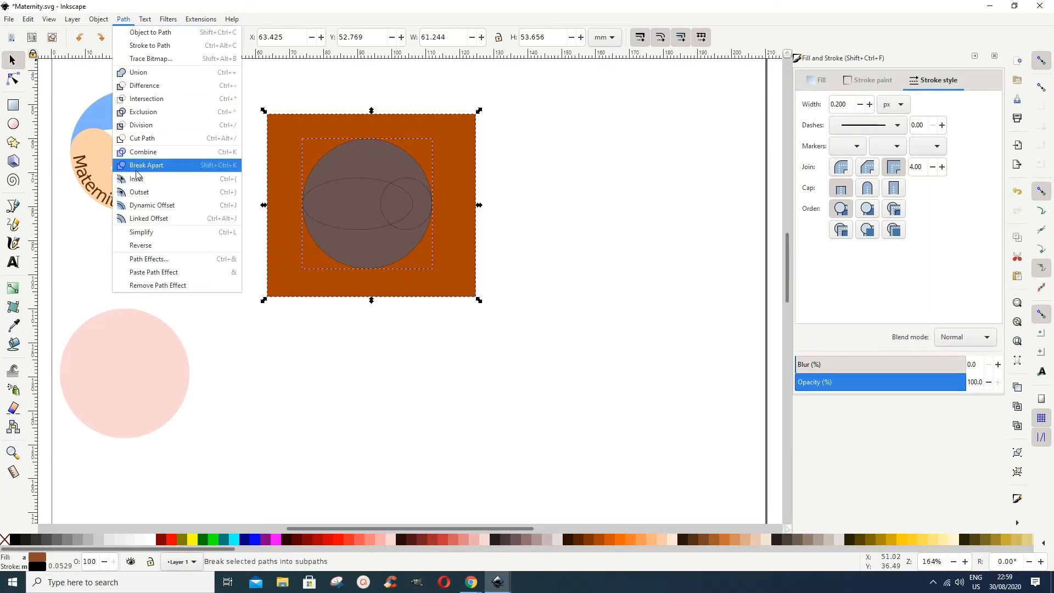
click(146, 127)
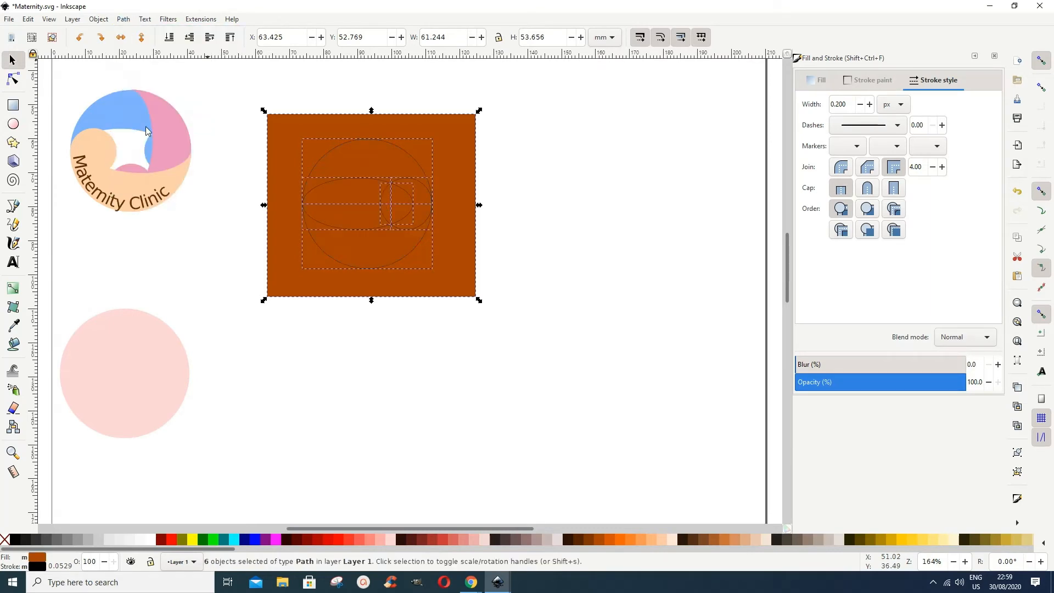
click(560, 301)
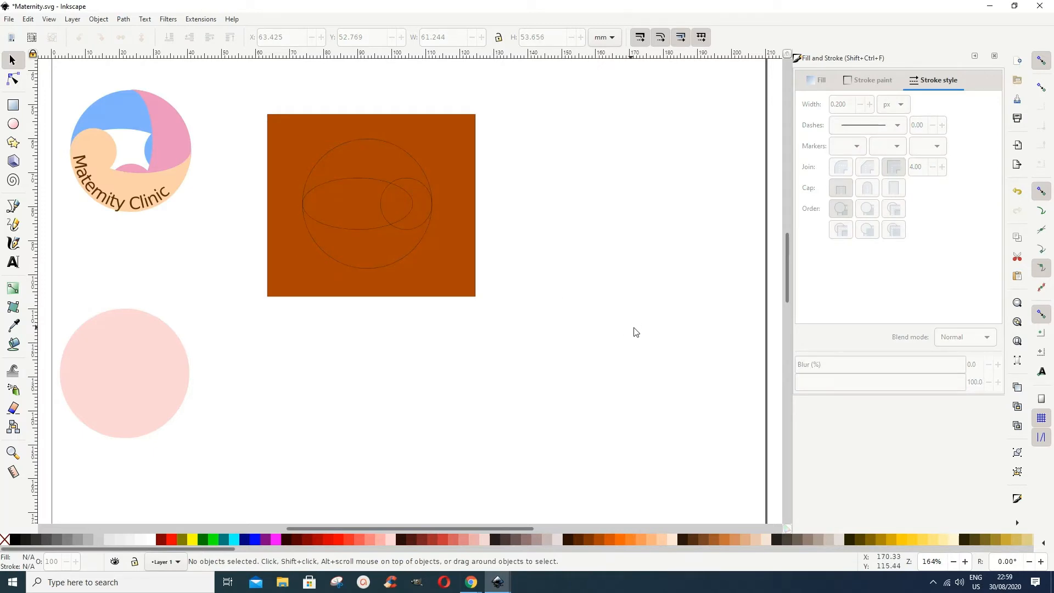
- Delete the outer rectangle piece, the large circle's lower piece and the ellipse piece, keeping the upper arc and small circle pieces
click(449, 282)
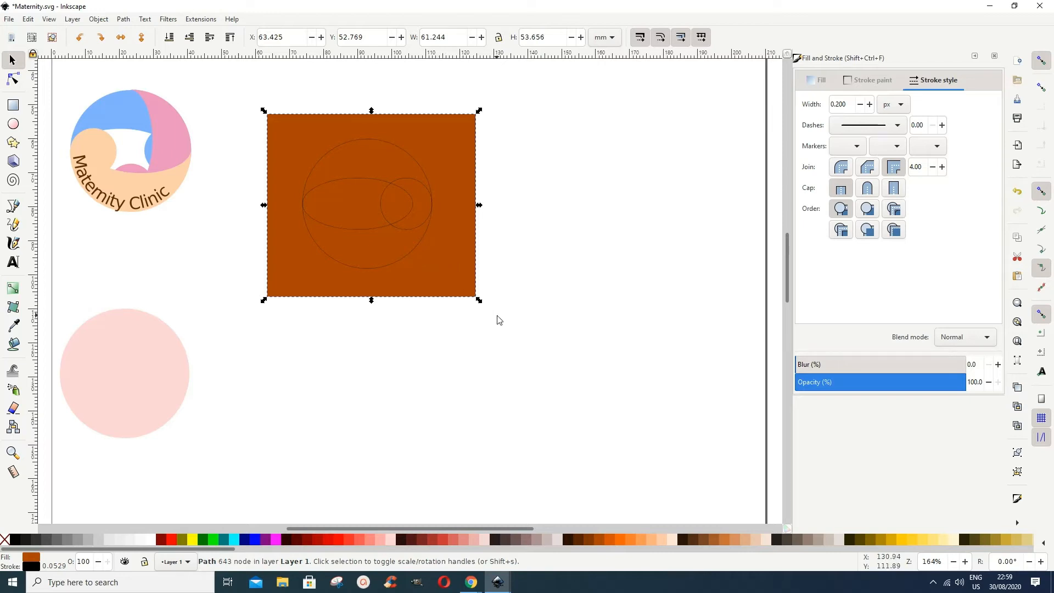
key(Delete)
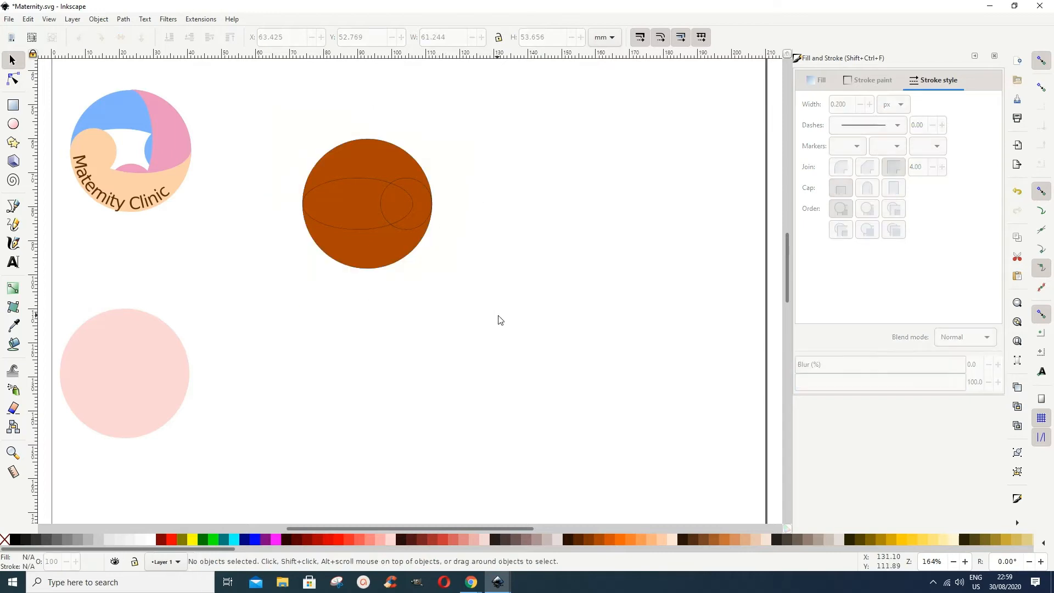
click(365, 255)
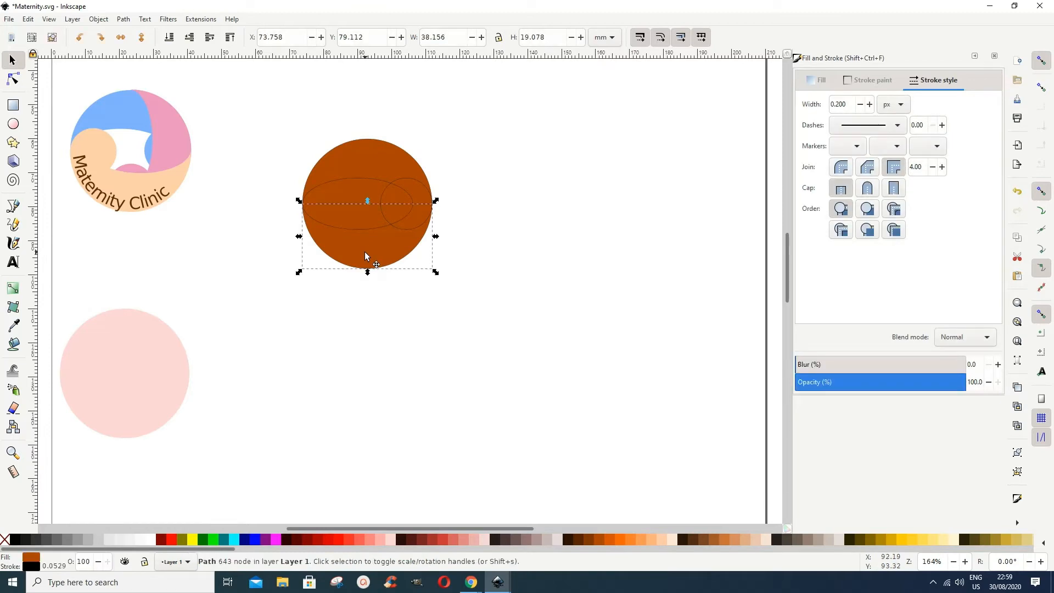
key(Delete)
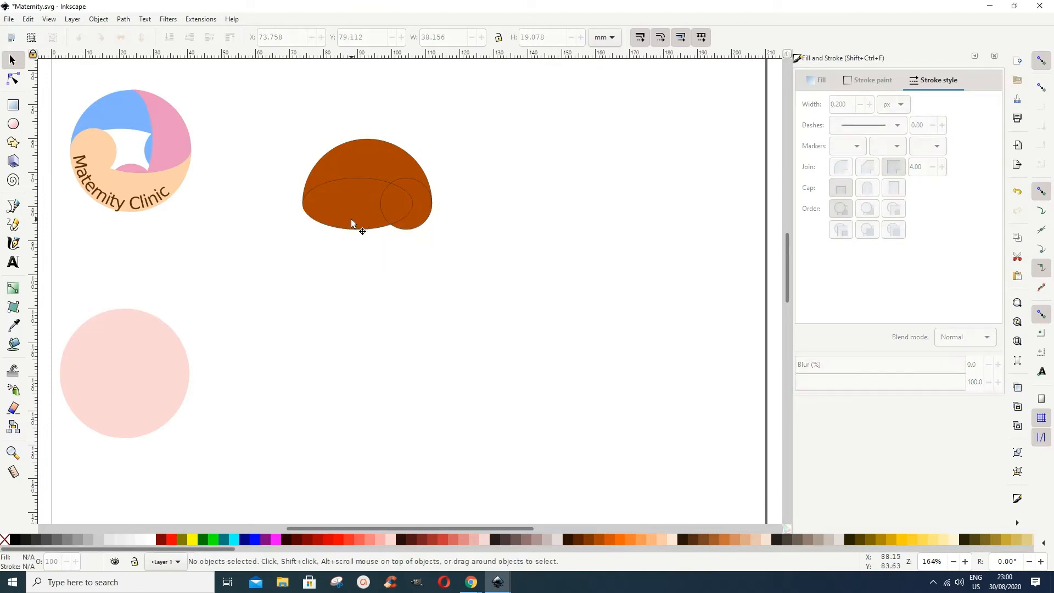
click(337, 216)
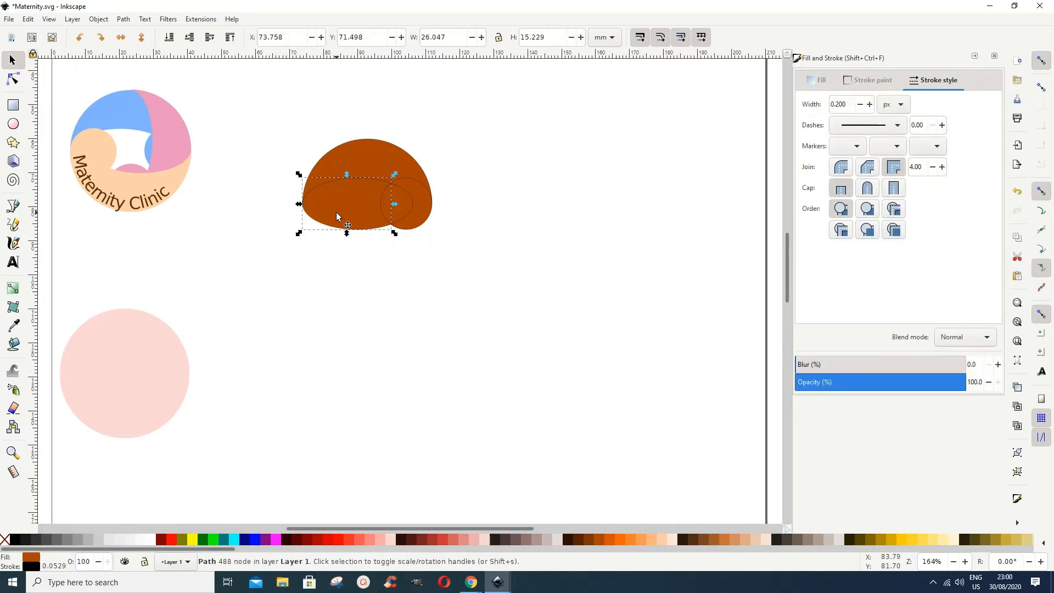
key(Delete)
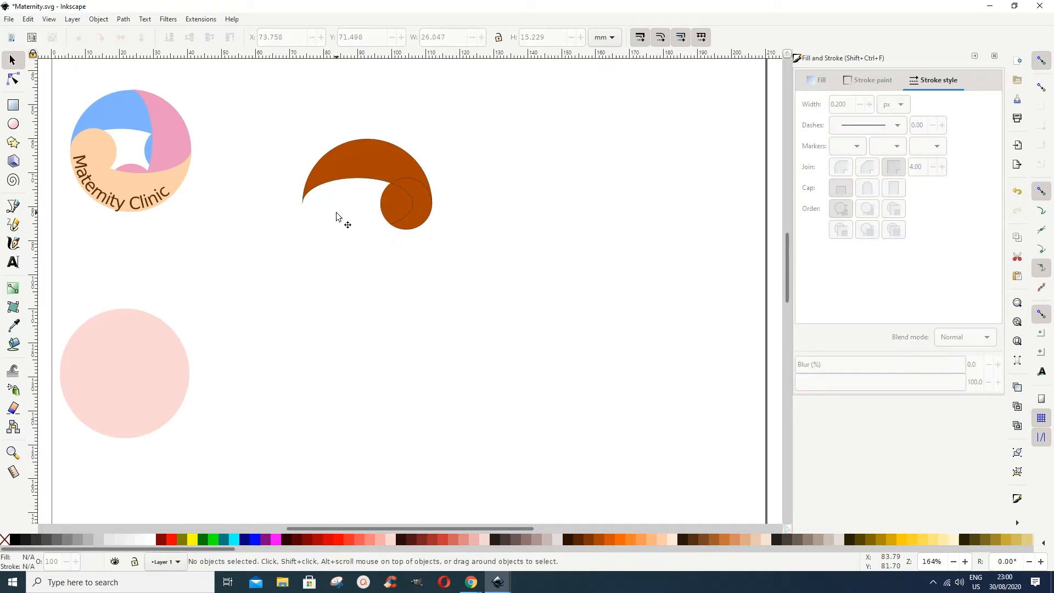
- Remove the stroke paint from the three remaining brown pieces
mouse_move(260, 113)
mouse_down()
mouse_move(275, 179)
mouse_move(456, 266)
mouse_up()
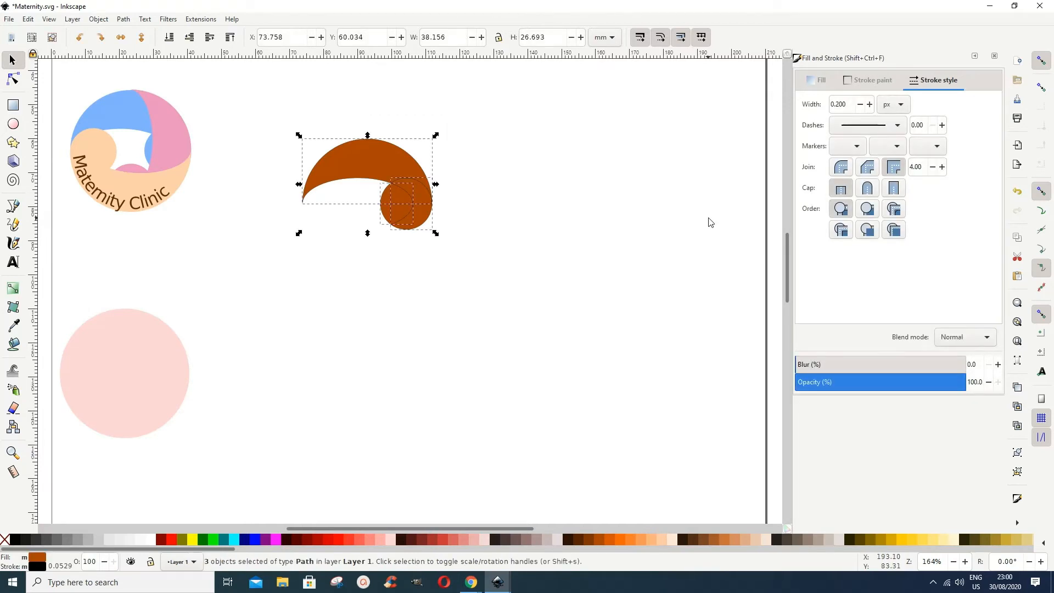
click(882, 82)
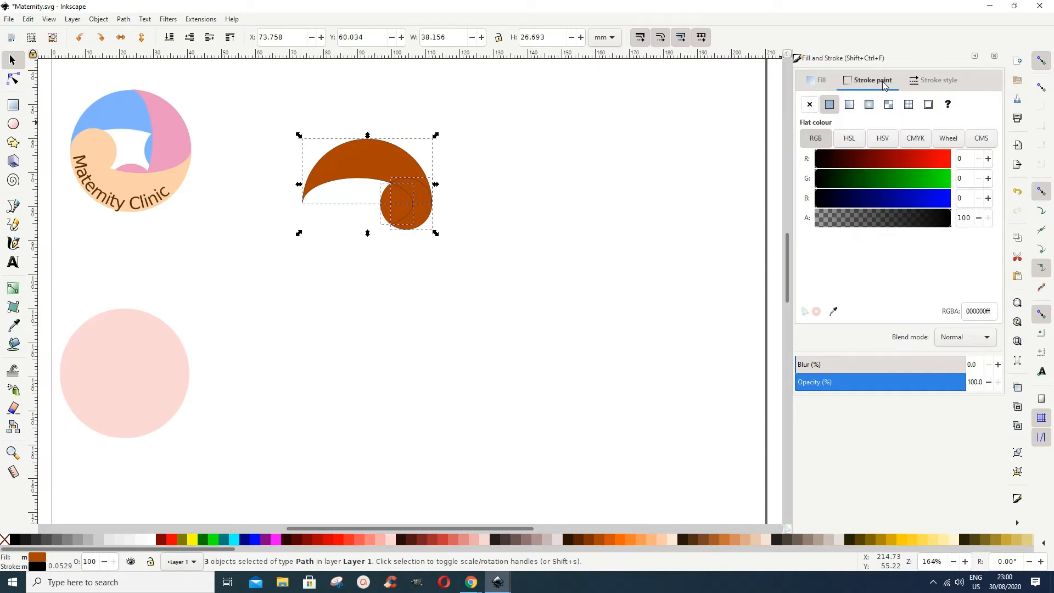
click(811, 105)
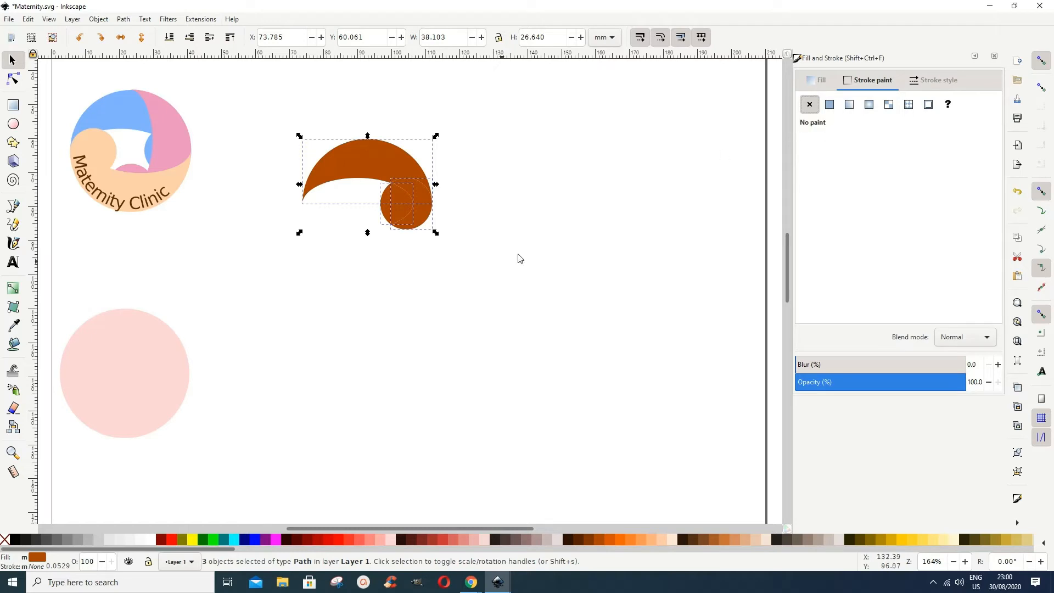
click(487, 270)
- Merge the three brown pieces into one swirl shape with a Union
mouse_move(279, 123)
mouse_down()
mouse_move(306, 219)
mouse_move(459, 262)
mouse_up()
click(125, 21)
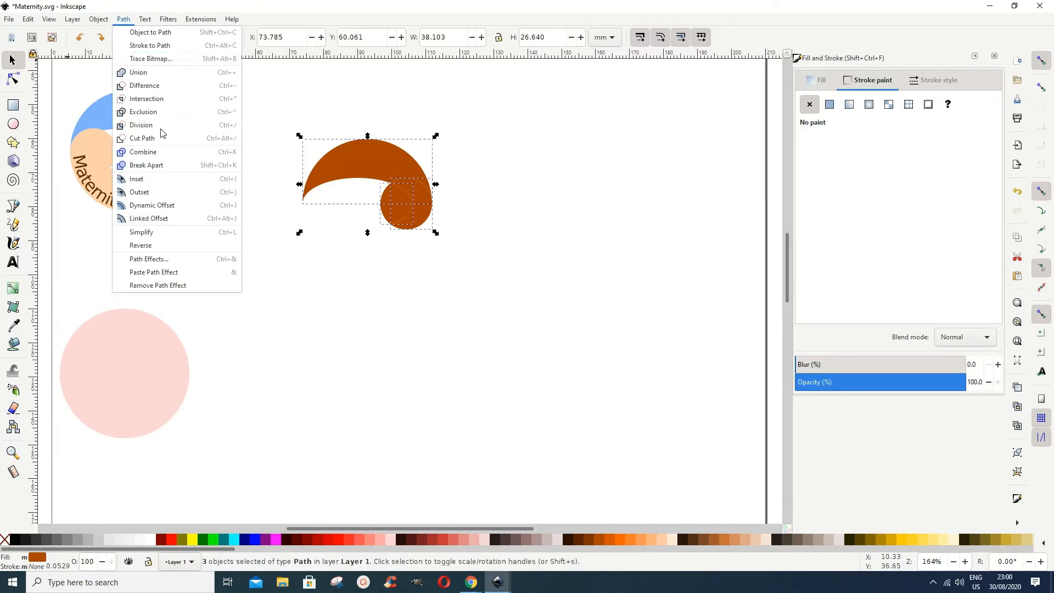
click(150, 76)
click(428, 315)
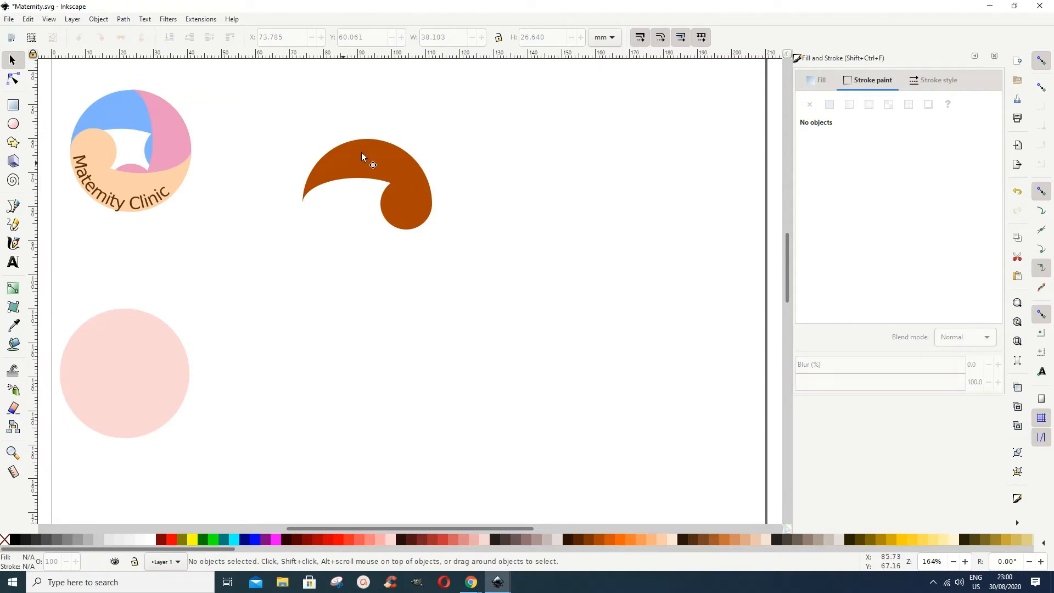
- Duplicate the brown swirl shape and give the copy a light pink fill
click(409, 204)
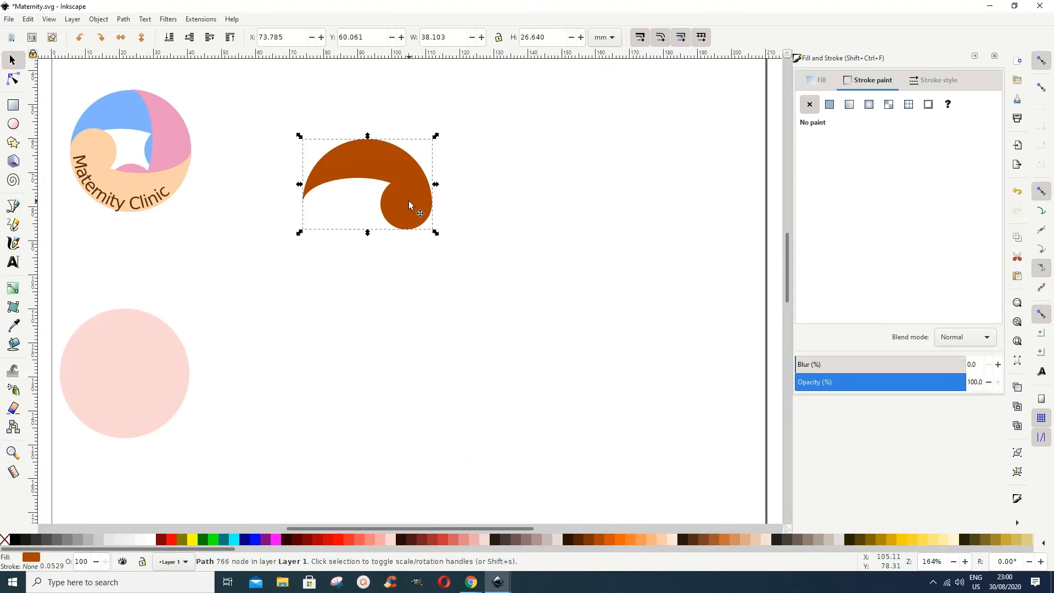
right_click(409, 202)
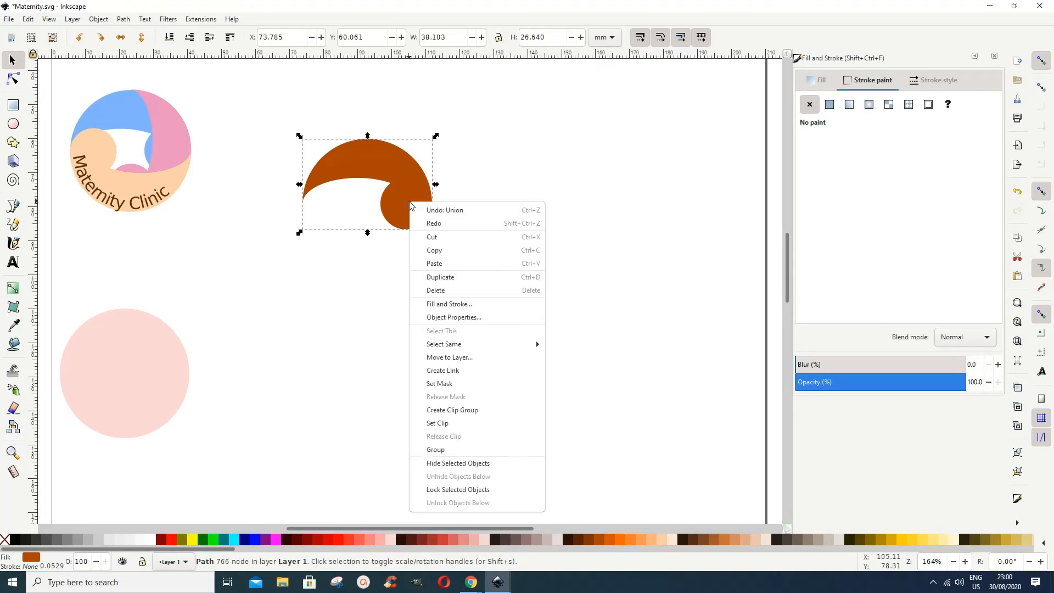
click(441, 279)
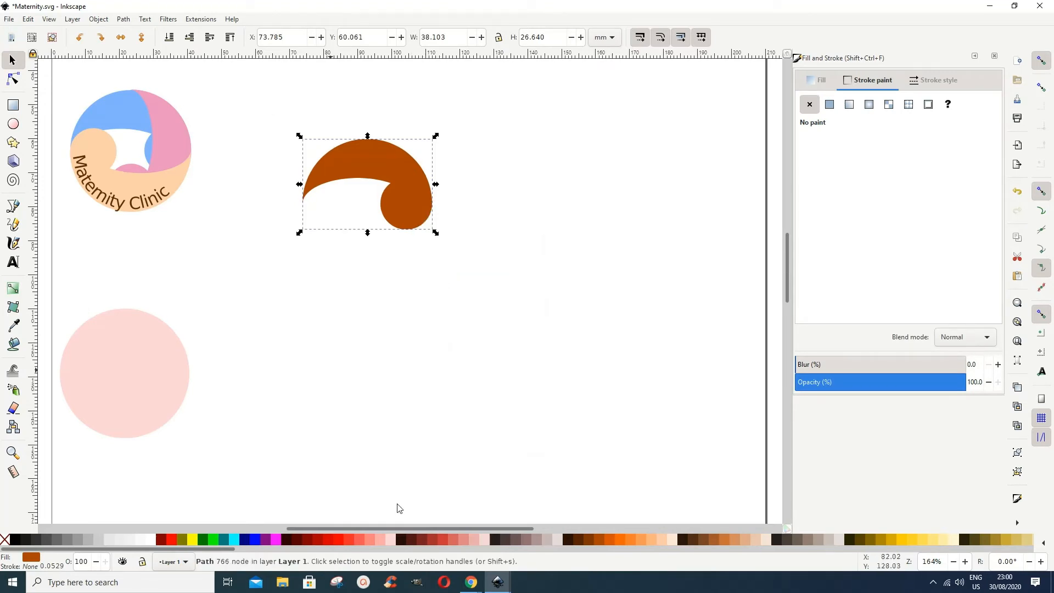
click(380, 540)
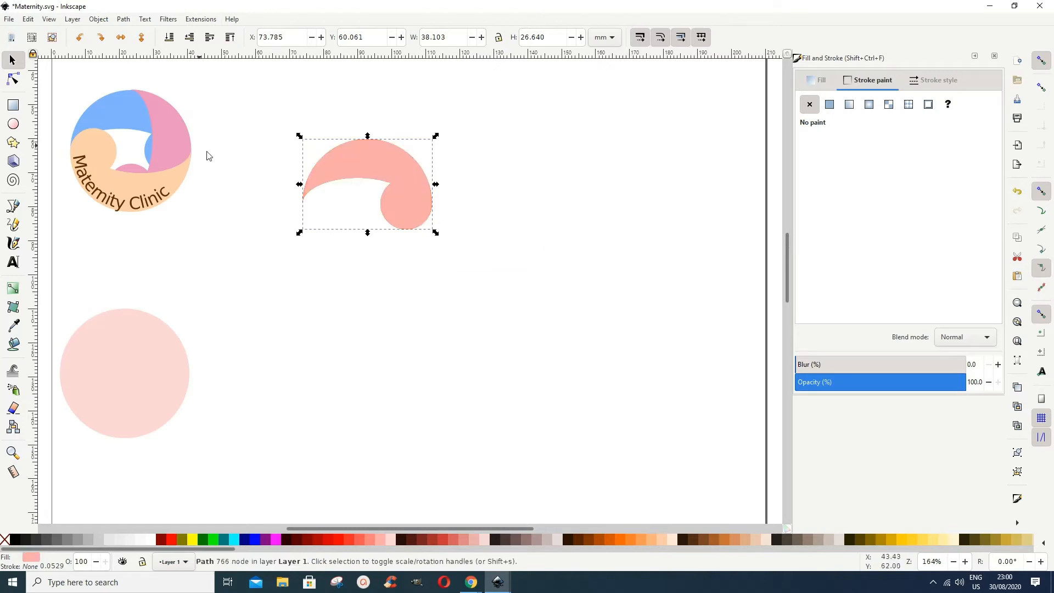
- Rotate the light pink swirl 90° clockwise and move it to form the right side of the circle over the brown swirl
click(102, 41)
drag(390, 177, 411, 196)
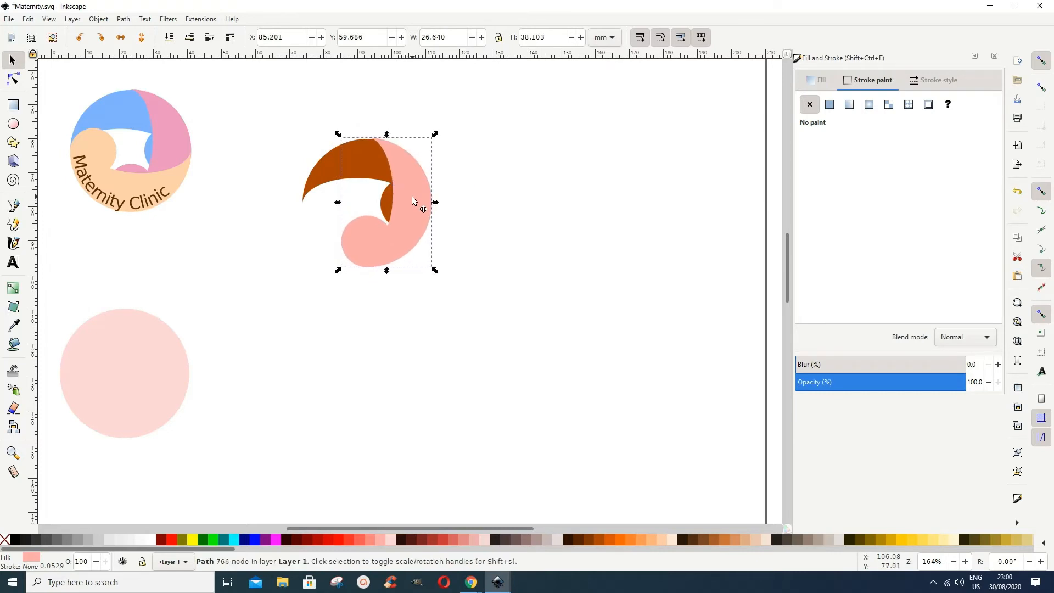
- Duplicate the light pink swirl and fill the copy with magenta
click(398, 160)
click(33, 21)
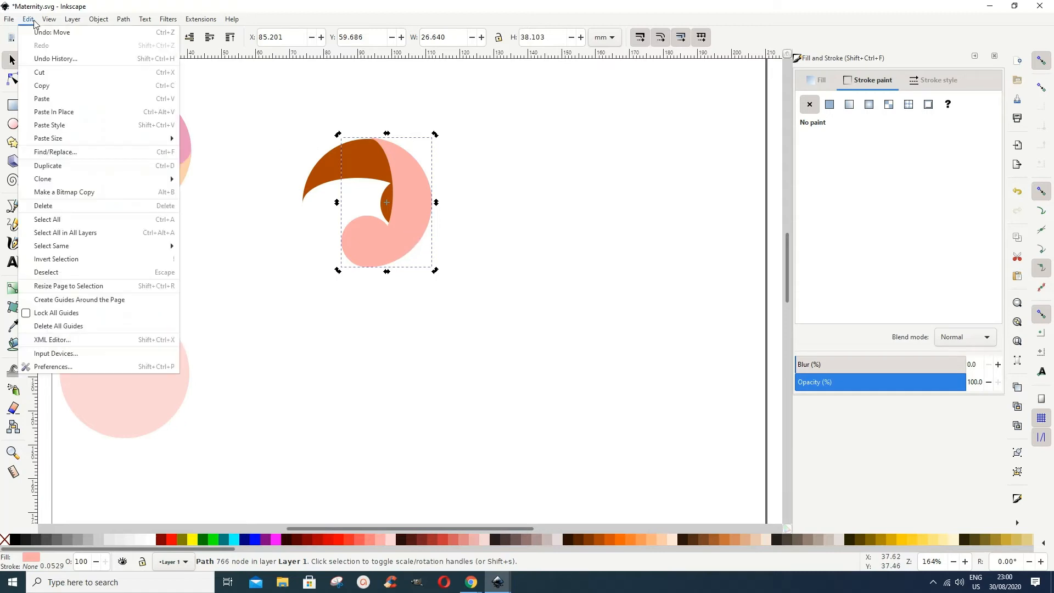
click(51, 166)
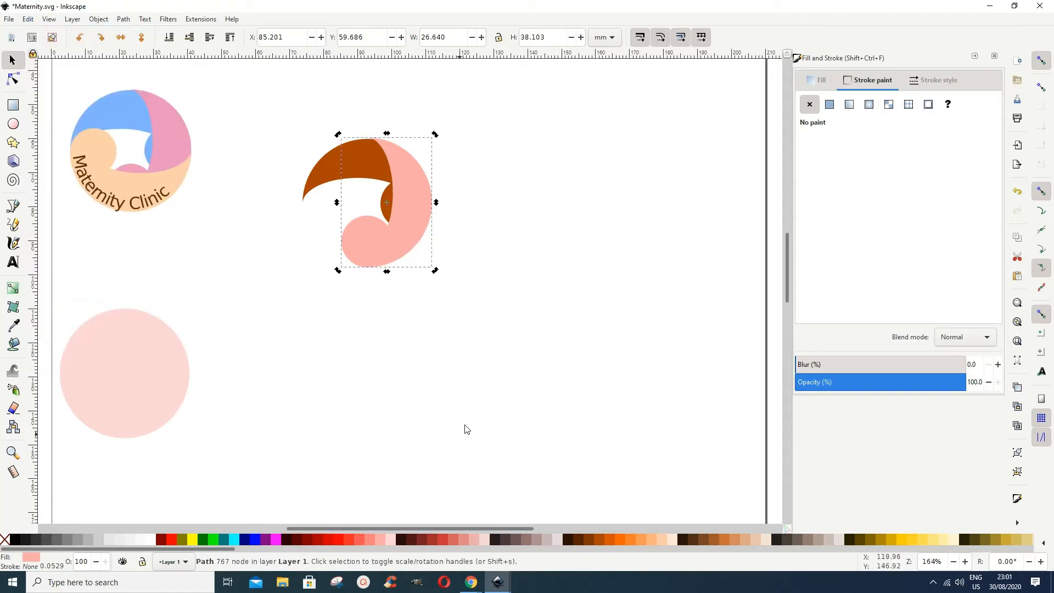
click(274, 541)
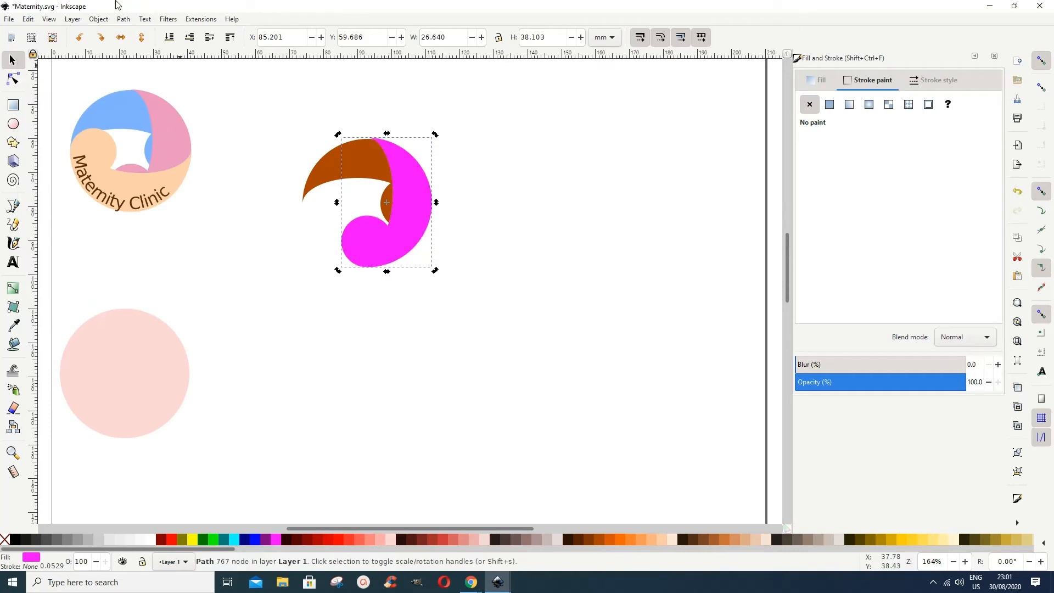
- Rotate the magenta swirl 90° clockwise and move it down-left to close the lower part of the circle
click(104, 43)
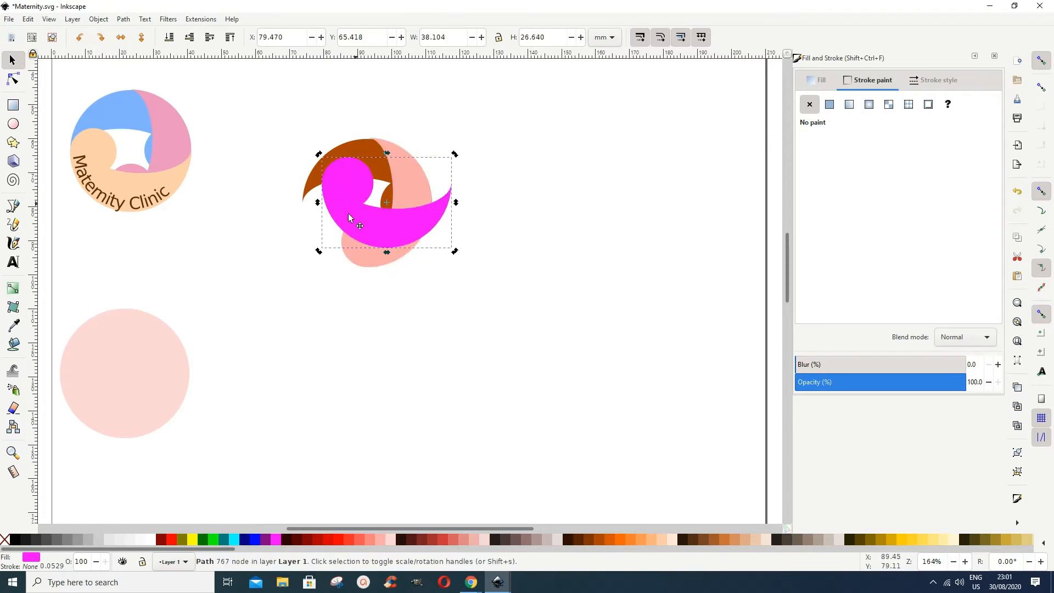
drag(349, 217, 330, 235)
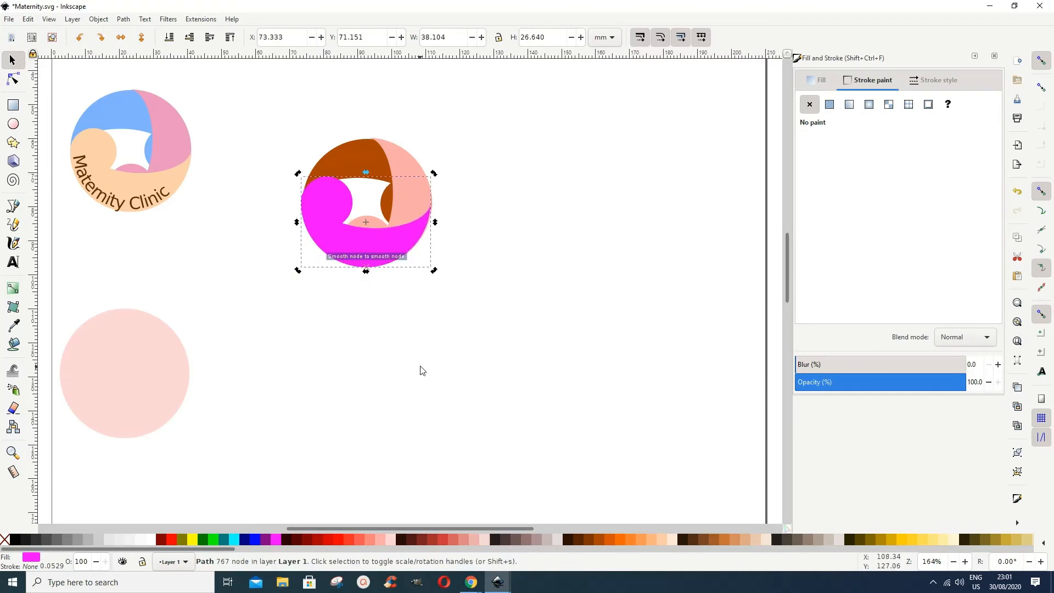
click(420, 370)
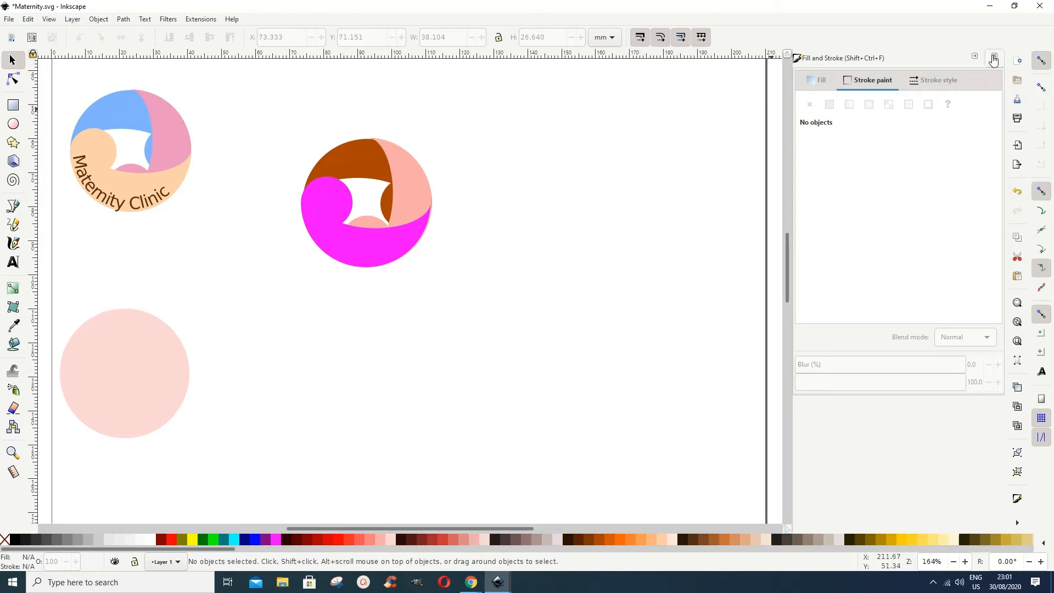
- Close the Fill and Stroke dialog, open the Swatches dialog and switch its palette to Auto
click(994, 59)
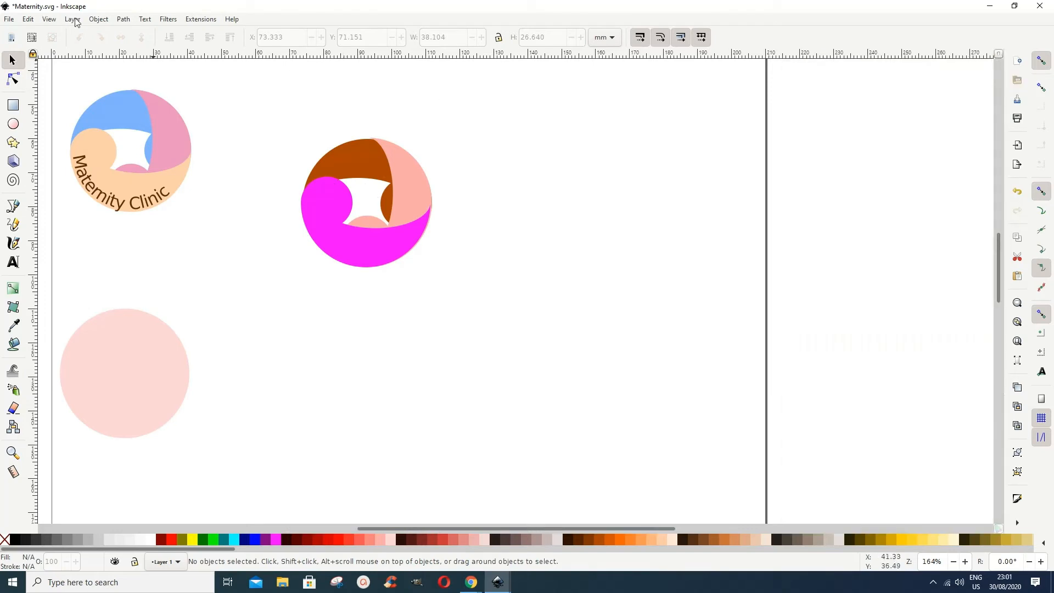
click(50, 20)
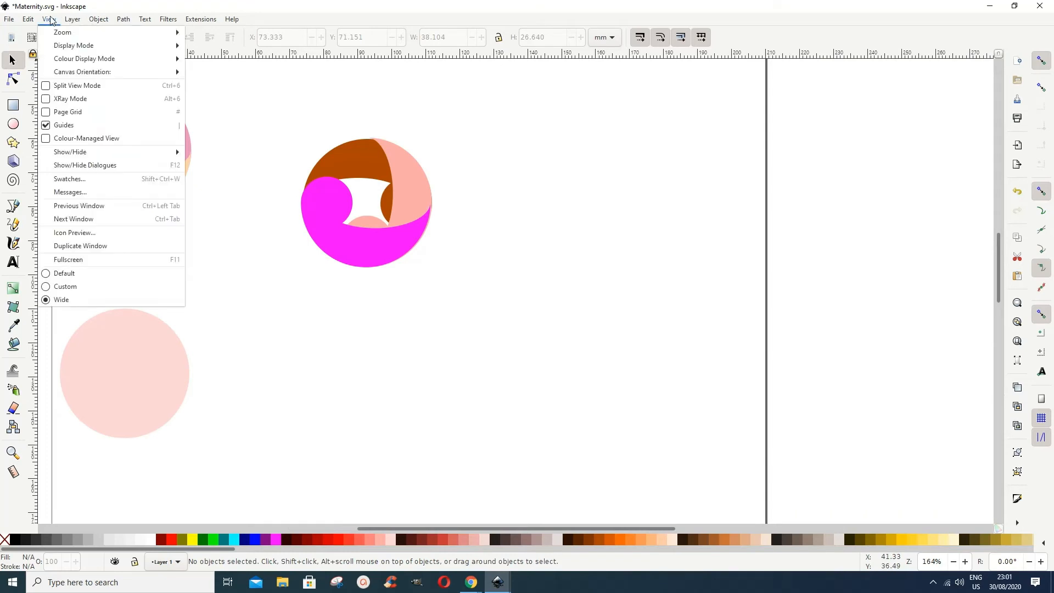
click(82, 179)
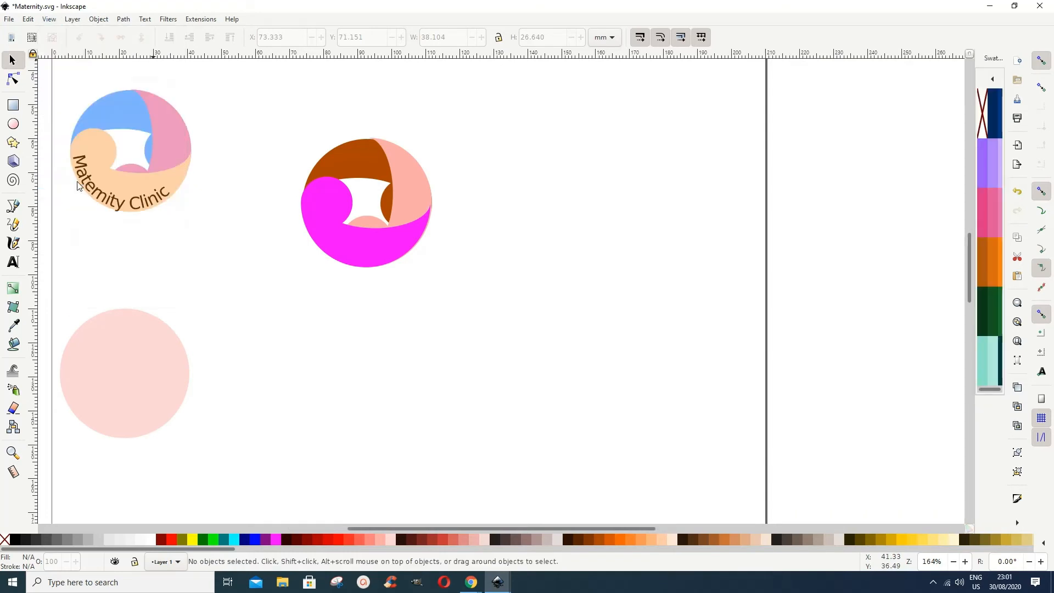
click(994, 81)
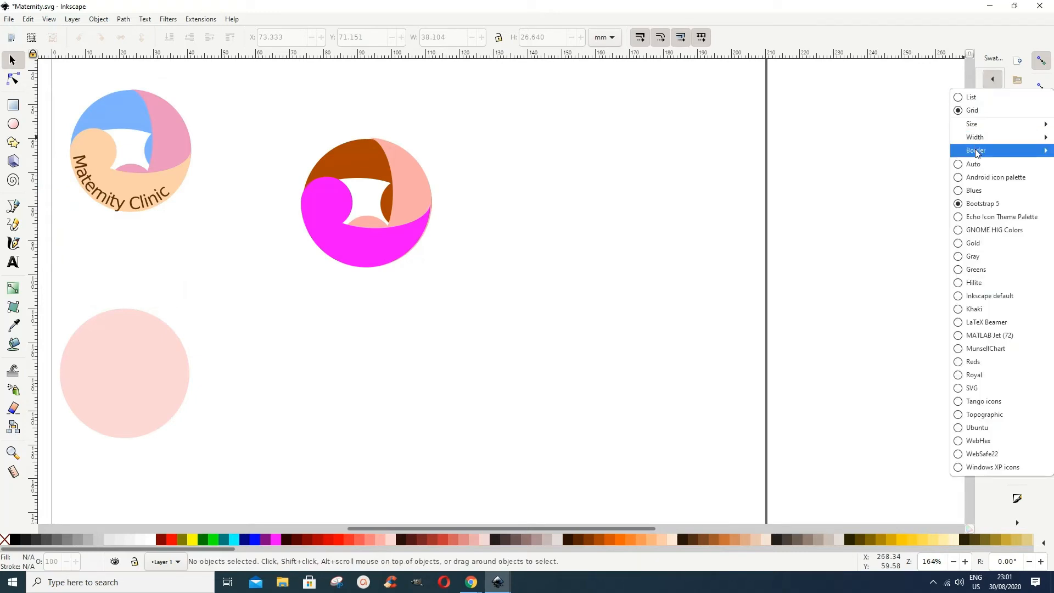
click(964, 163)
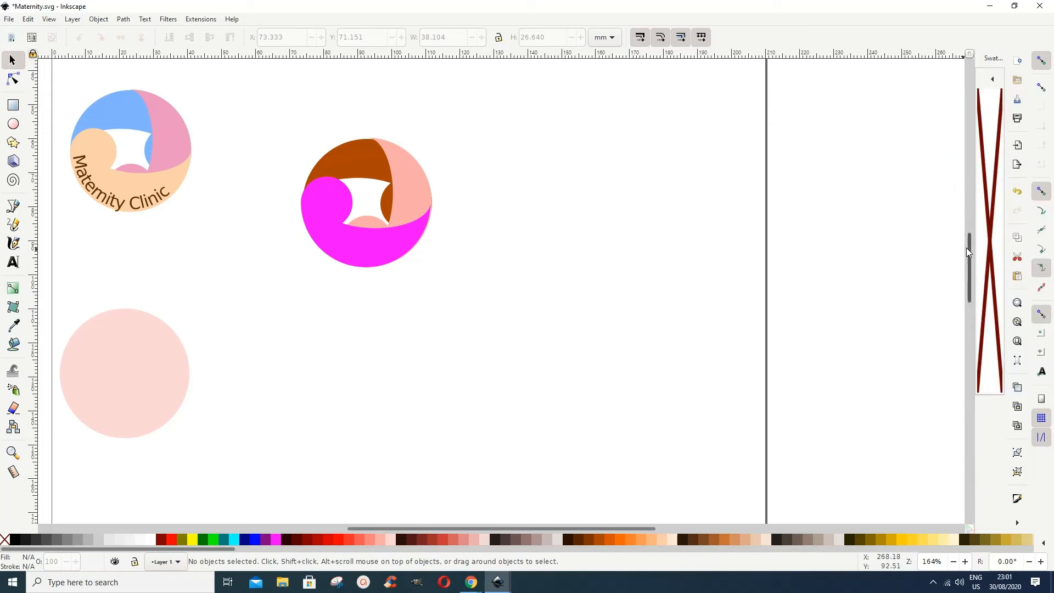
- Make the Swatches dialog shorter and wider and switch its palette to Bootstrap 5 after trying Blues
drag(992, 394, 998, 197)
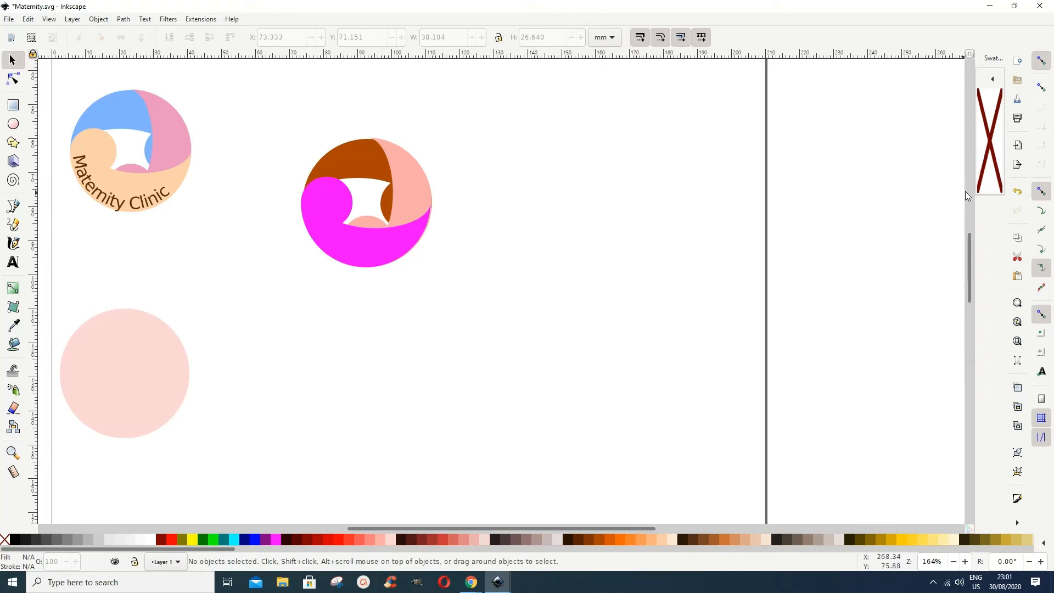
drag(976, 183, 819, 182)
click(994, 80)
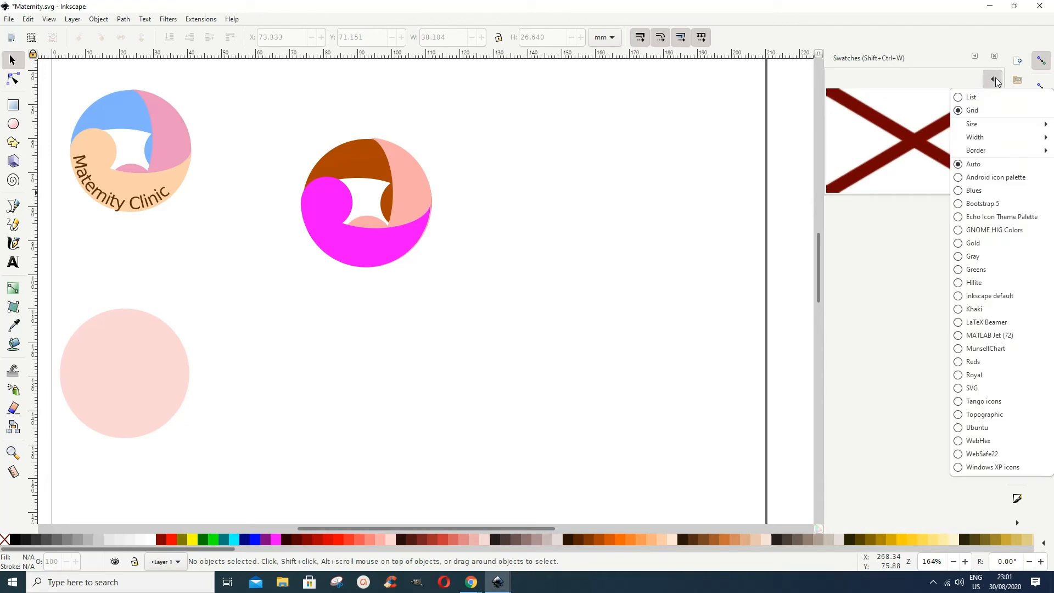
click(961, 192)
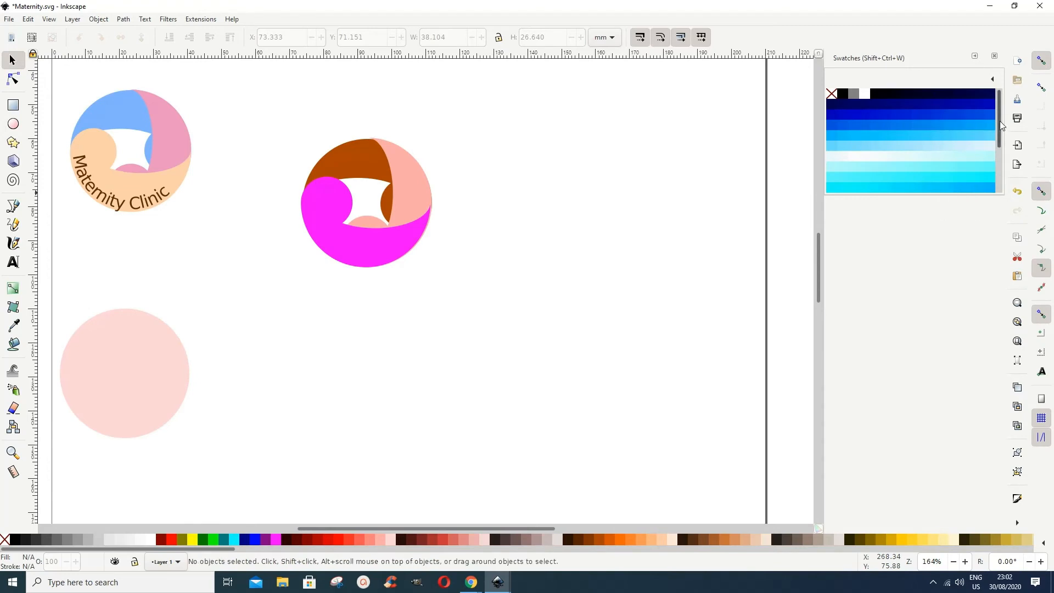
mouse_move(999, 120)
mouse_down()
mouse_move(1005, 197)
mouse_move(1007, 117)
mouse_up()
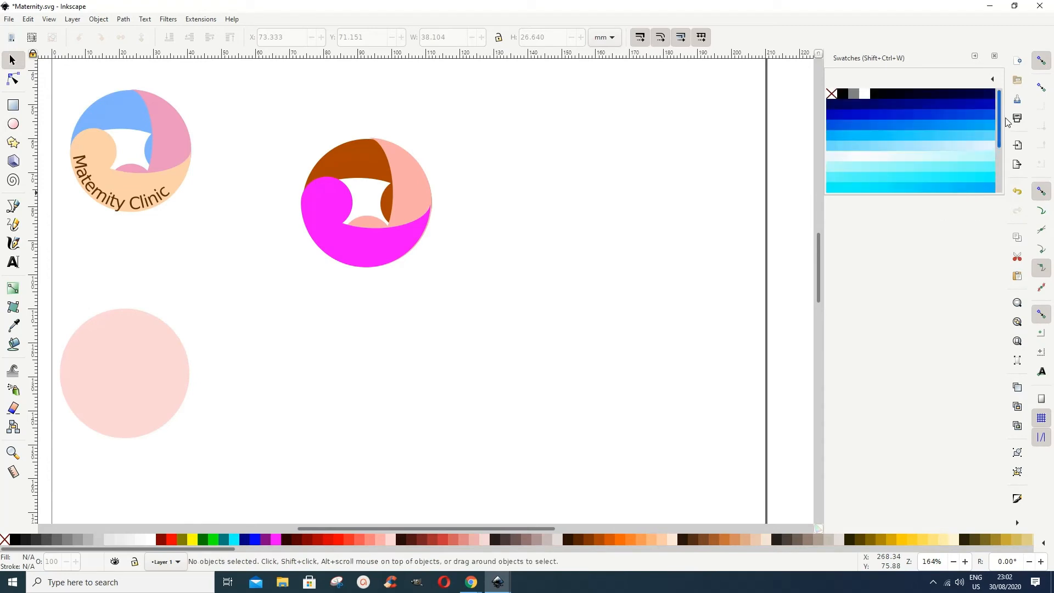
click(993, 80)
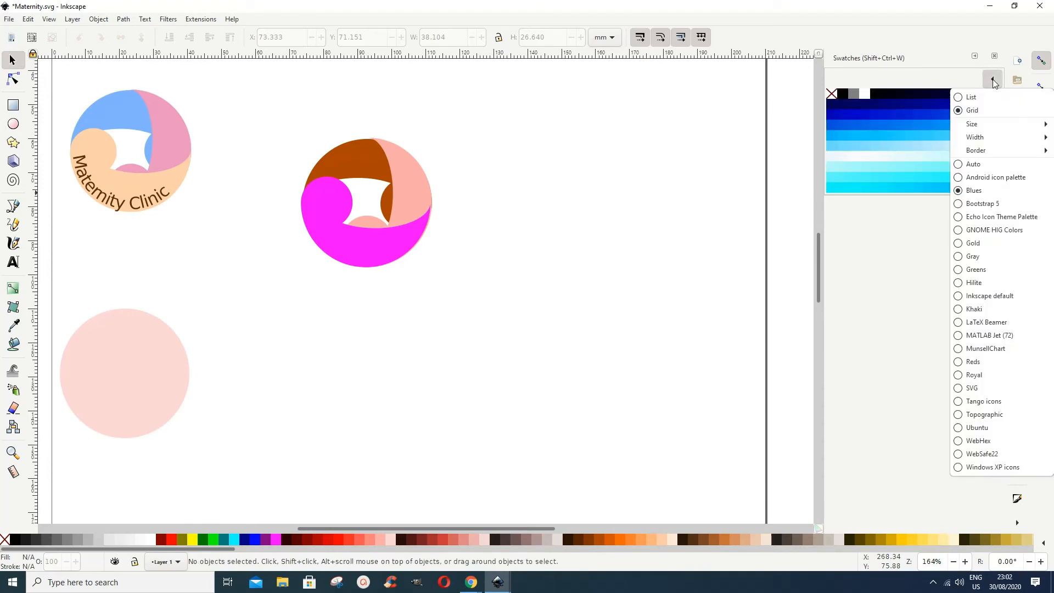
click(960, 204)
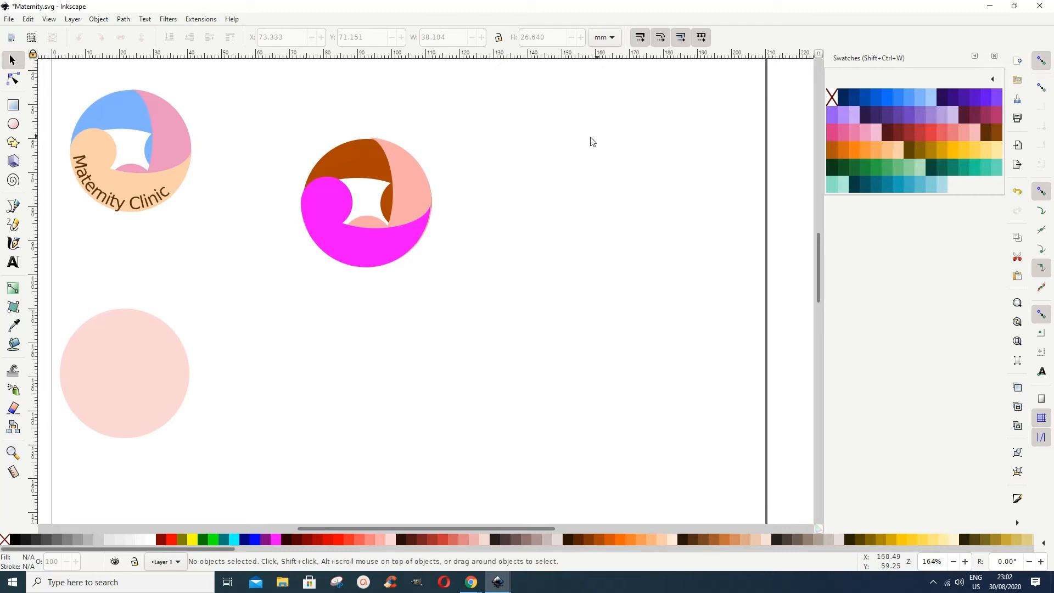
- Fill the brown swirl with light blue #81b4fe and the light pink swirl with pink #ea95bf
click(360, 166)
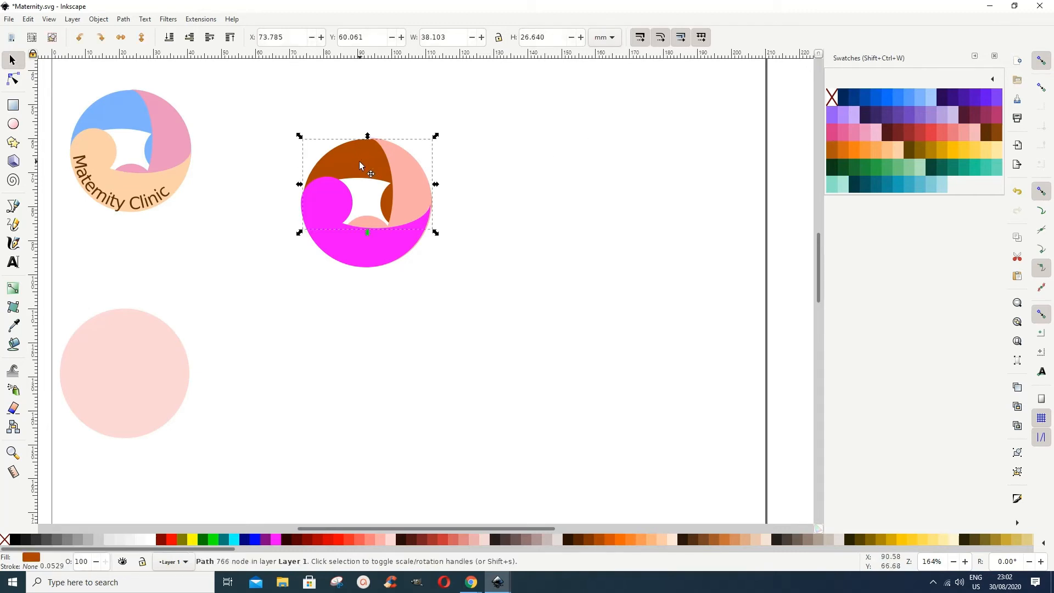
click(924, 98)
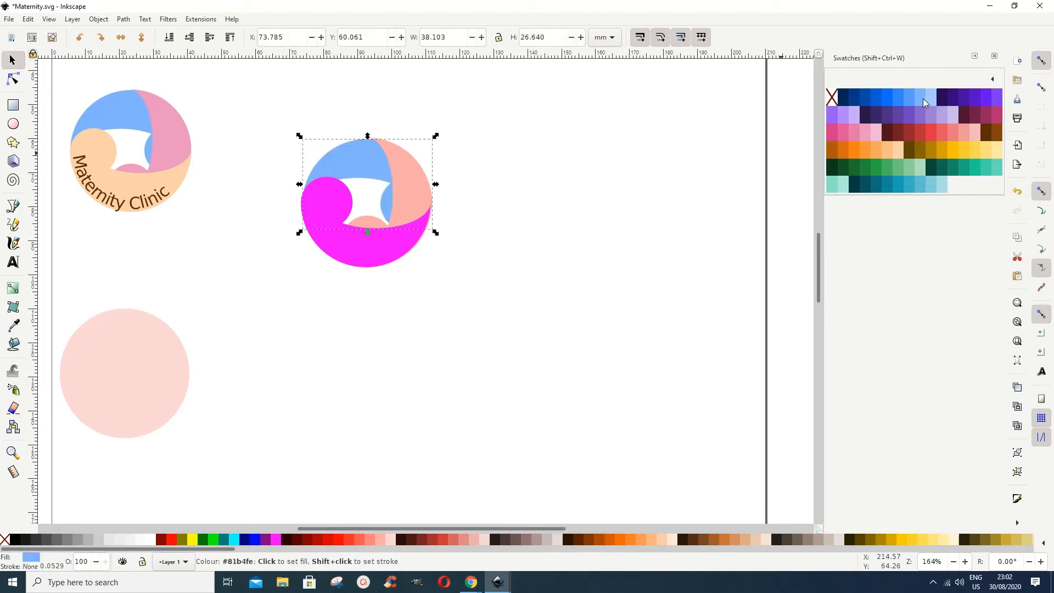
click(414, 192)
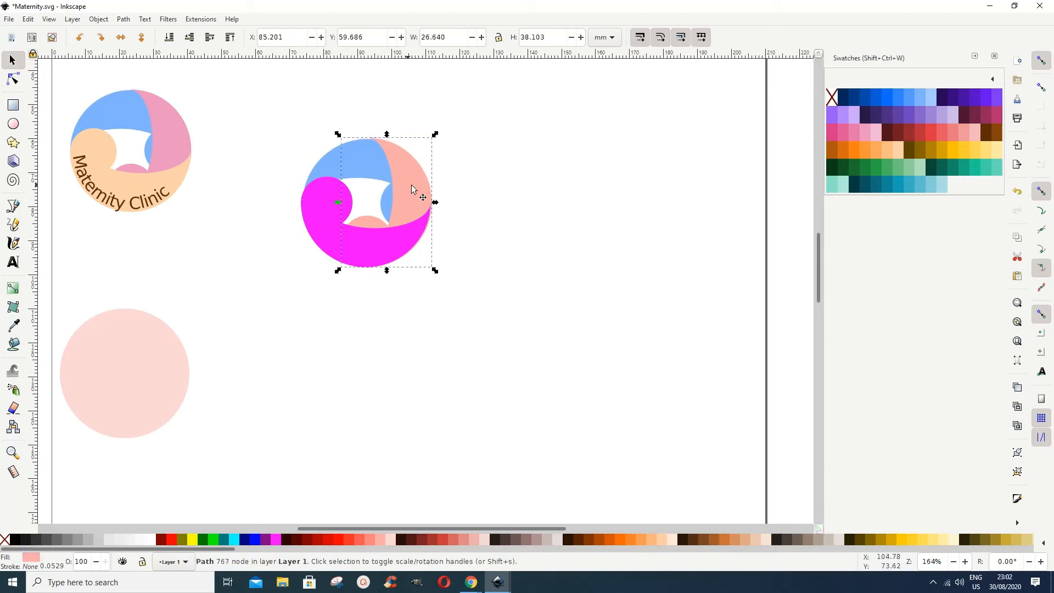
click(867, 138)
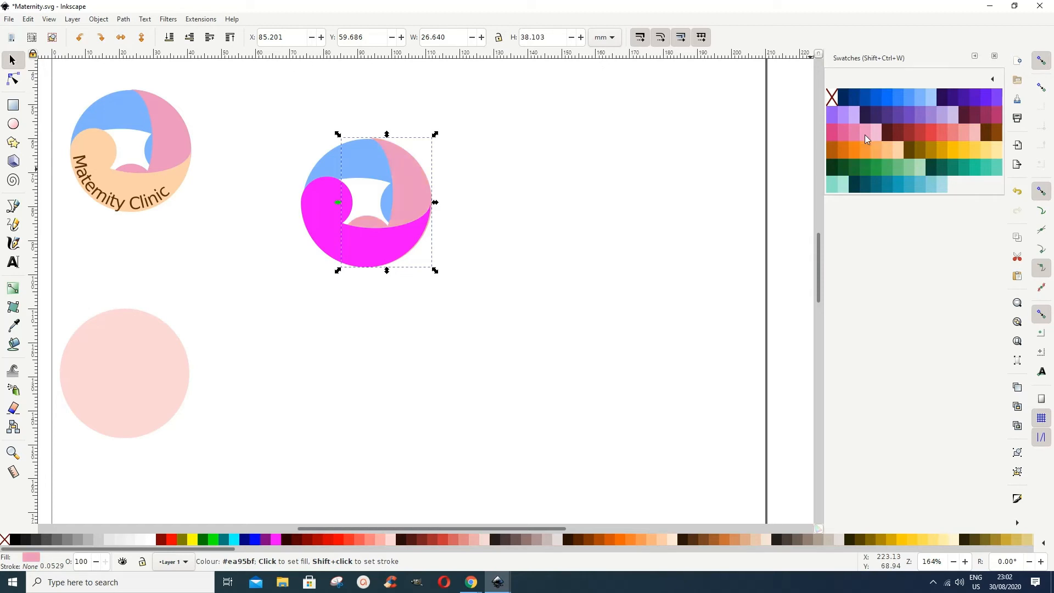
- Fill the magenta swirl with light orange and nudge it slightly right to align with the circle's outline
click(371, 252)
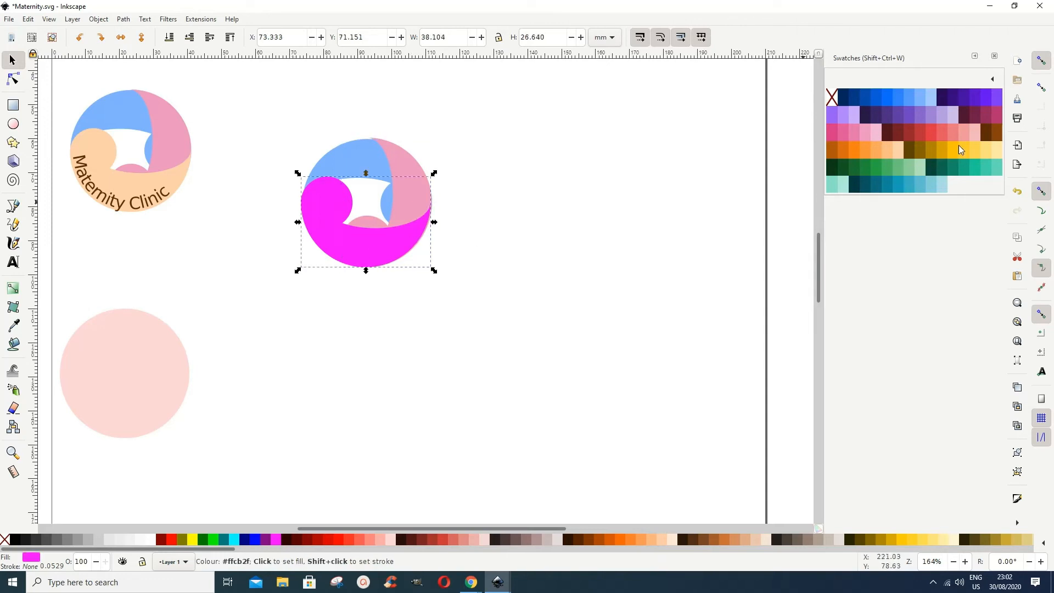
click(900, 148)
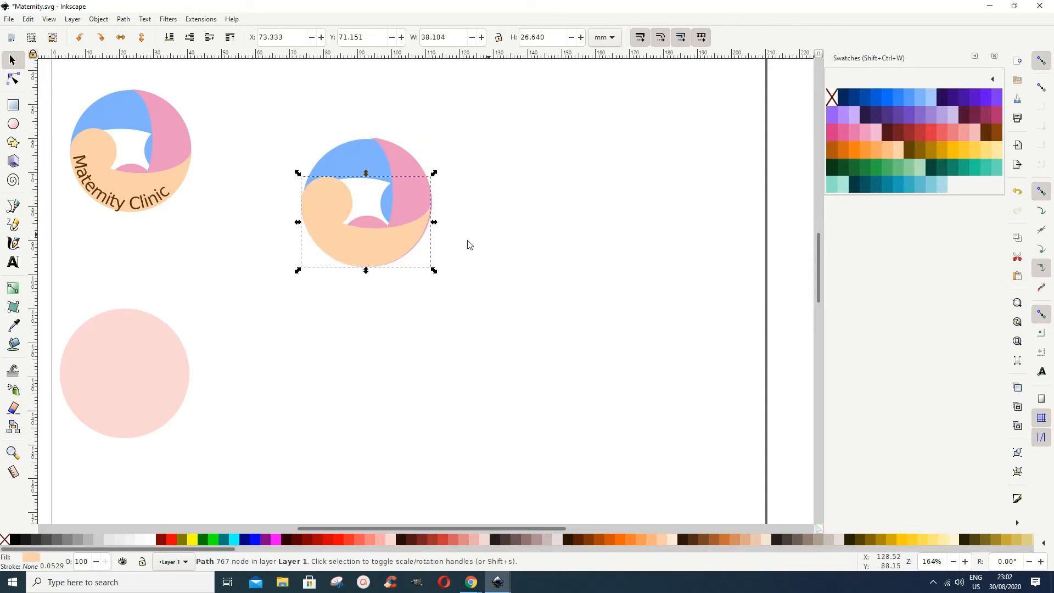
drag(383, 248, 385, 253)
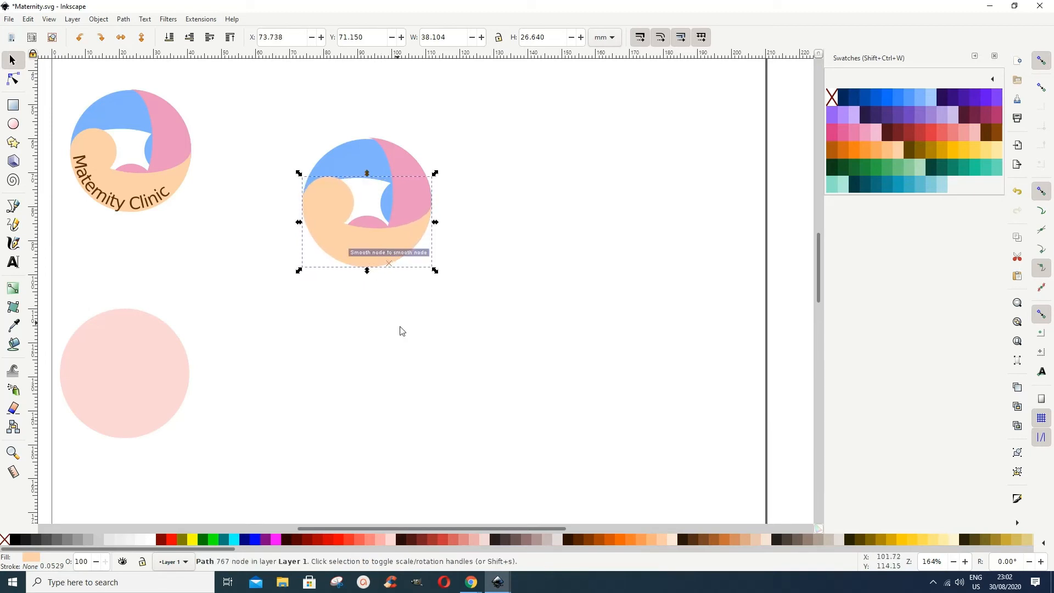
click(403, 333)
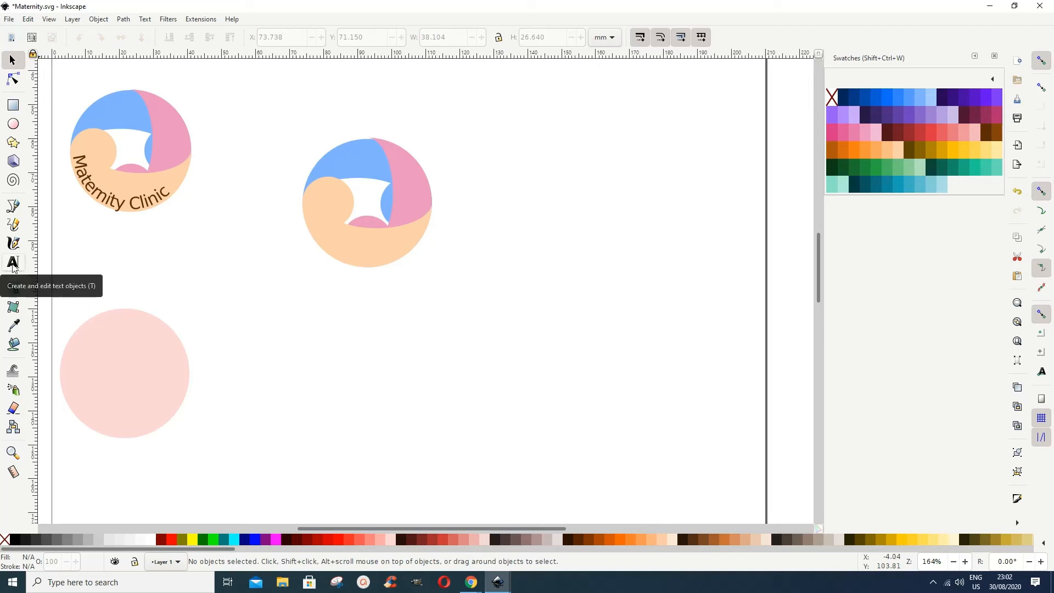
- Add the text "Maternity Clinic" below the recoloured logo, switching the keyboard layout to German
click(13, 263)
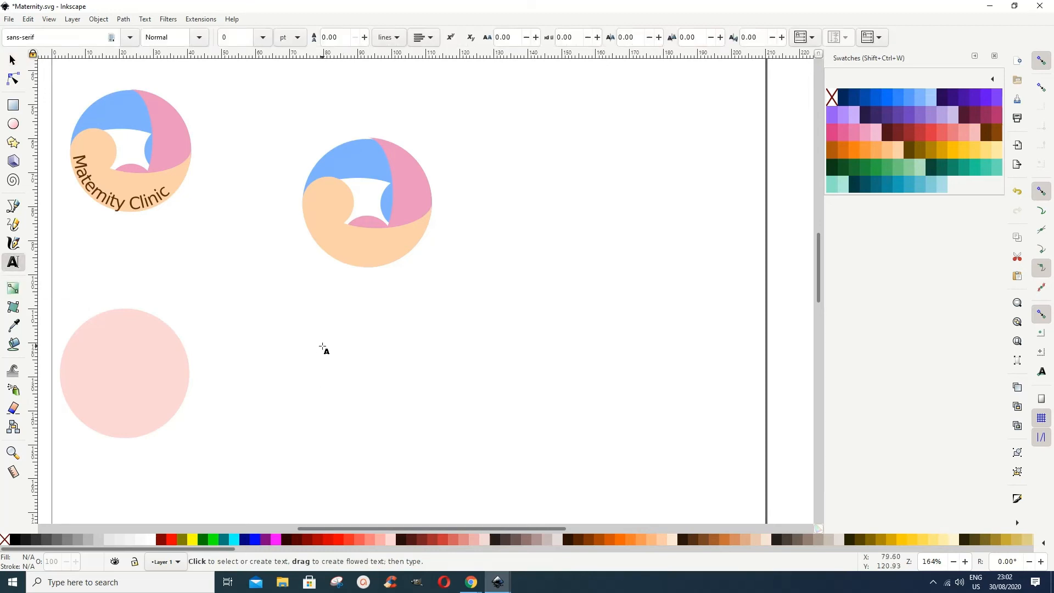
click(307, 340)
text(M)
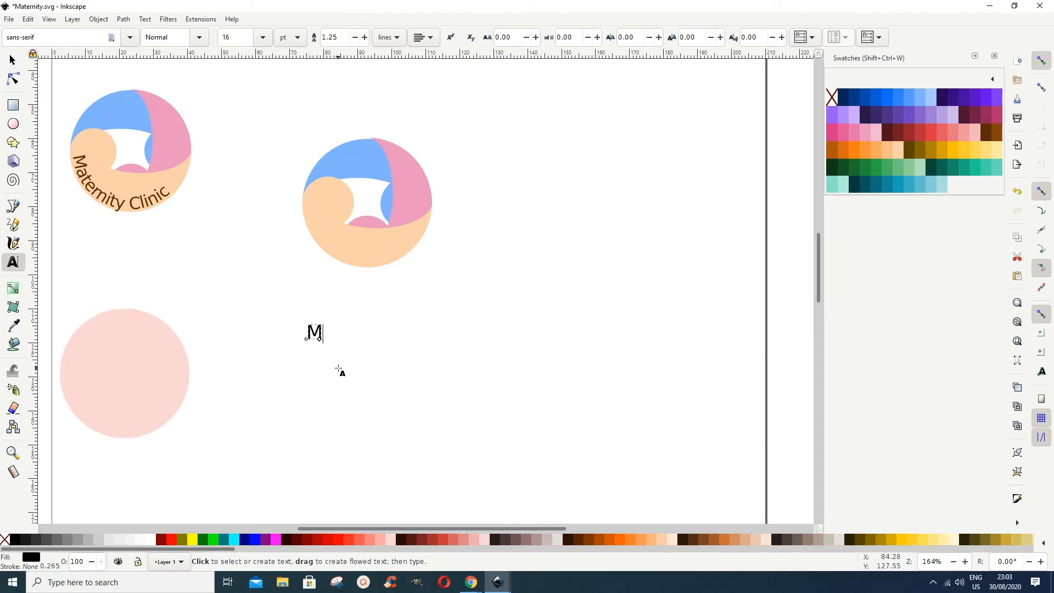
text(aternit)
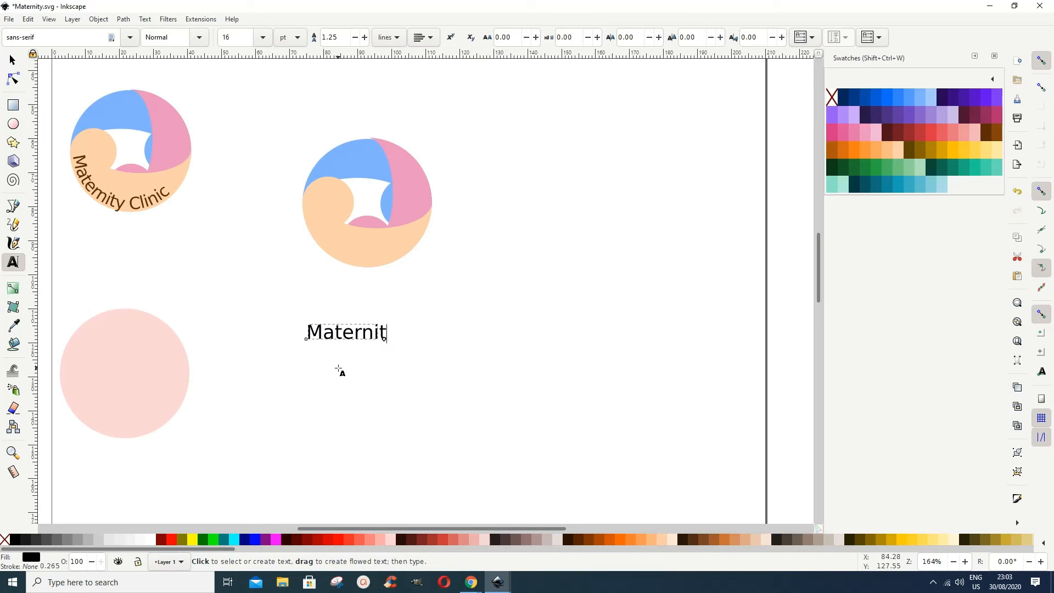
text(z)
key(BackSpace)
click(976, 583)
click(959, 454)
text(y)
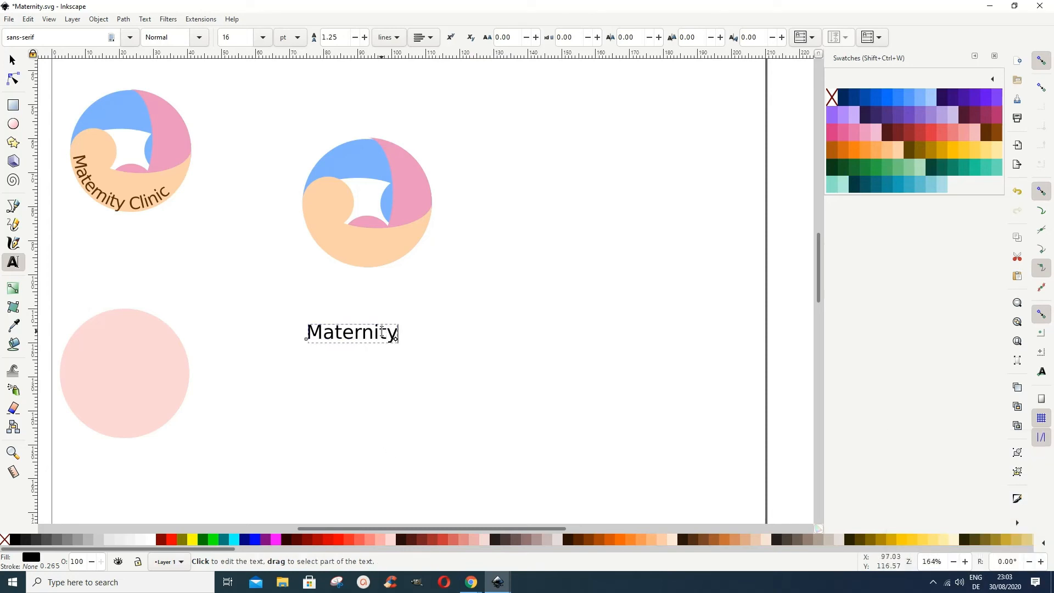
text( Clinic)
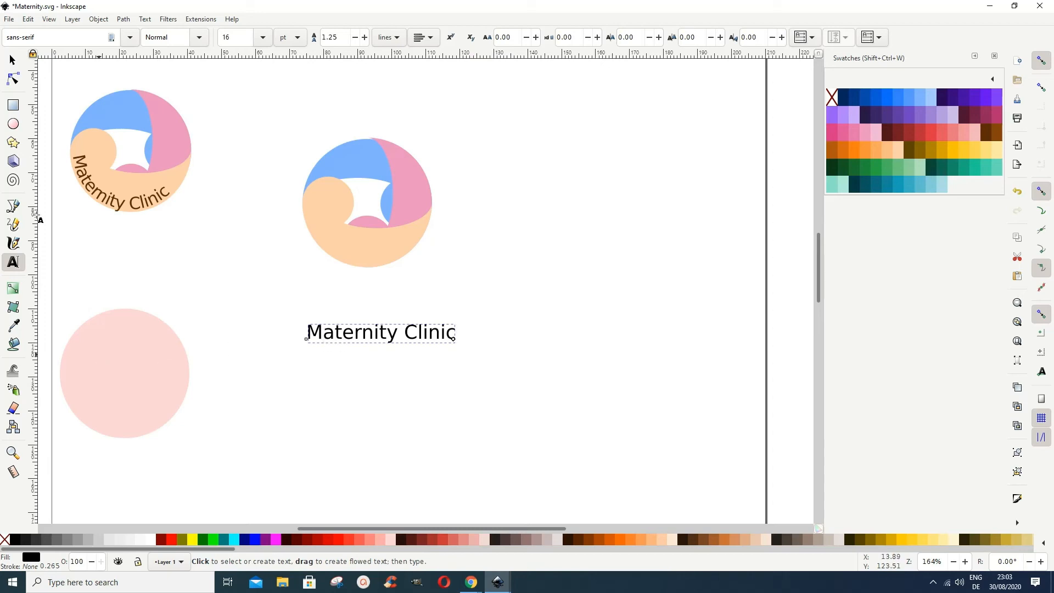
click(12, 59)
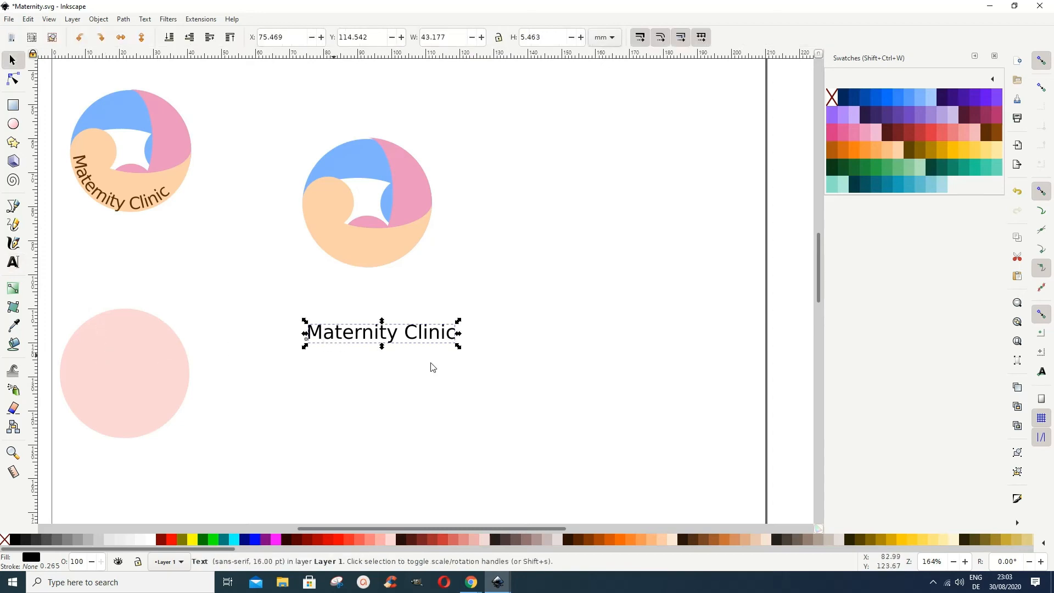
- Move the plain light pink circle right up to the start of the text and convert it to a path
click(127, 372)
drag(141, 370, 253, 351)
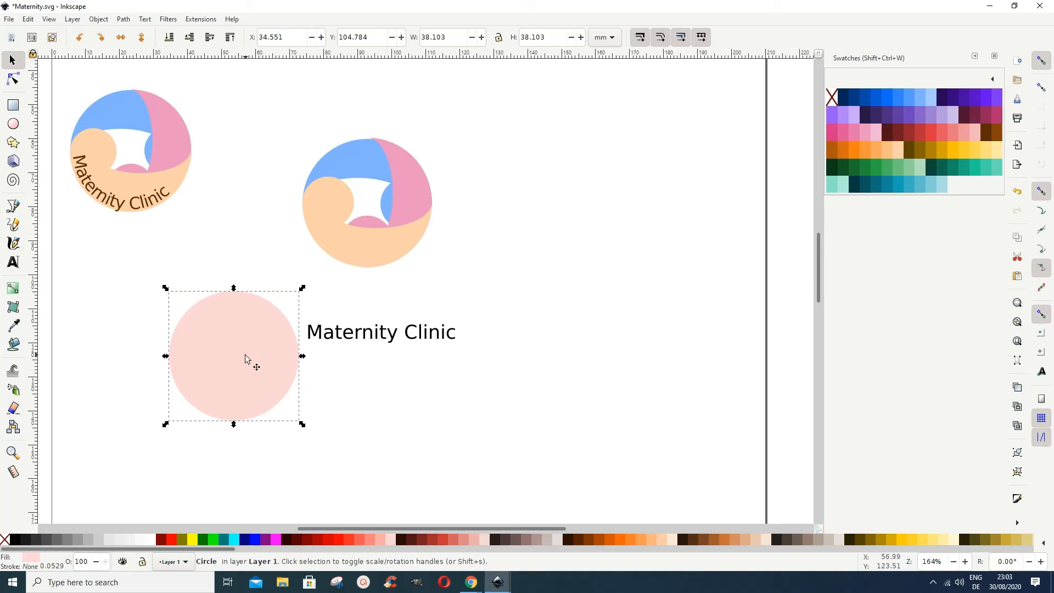
click(130, 22)
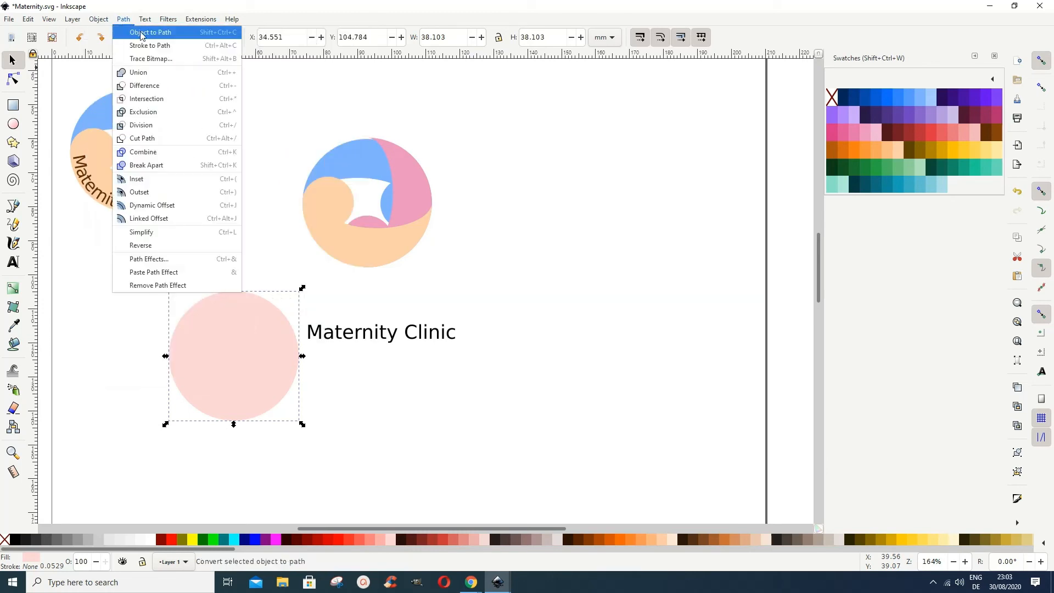
click(142, 34)
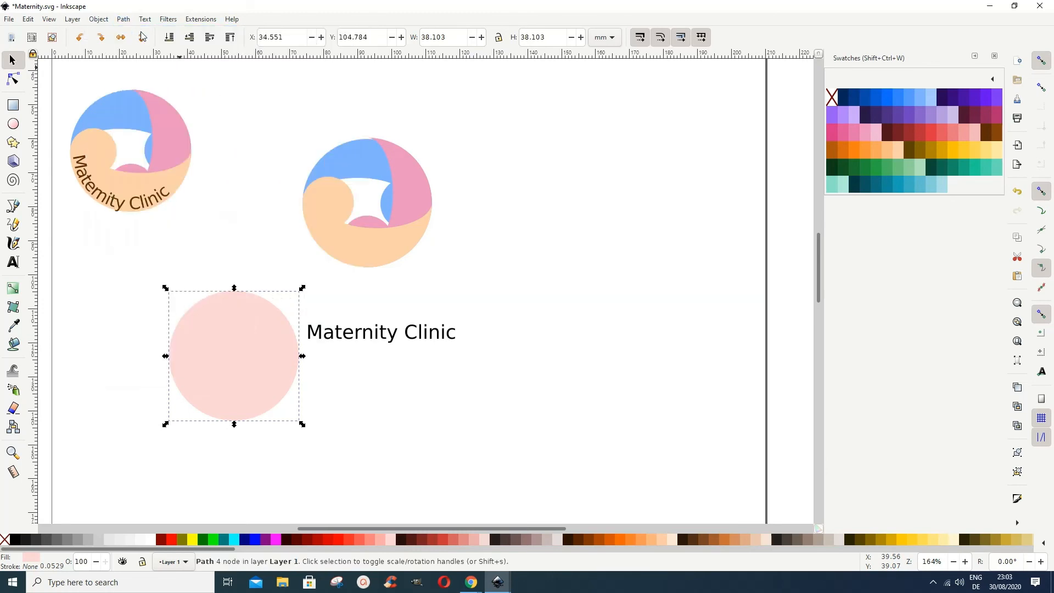
- Move the "Maternity Clinic" text against the light pink circle's right edge and put it on the circle's path
click(361, 337)
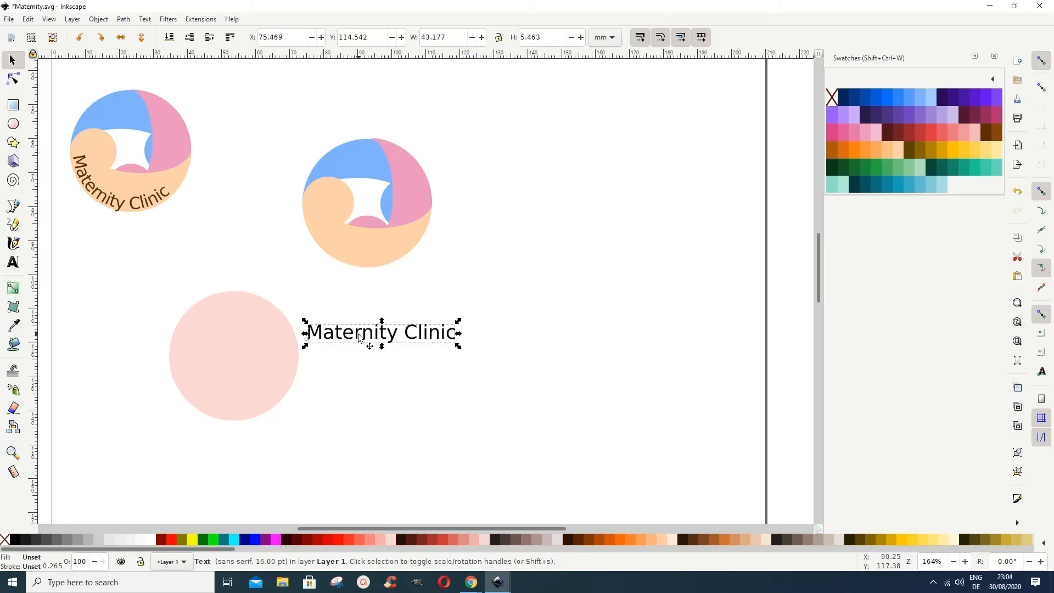
drag(359, 334, 379, 345)
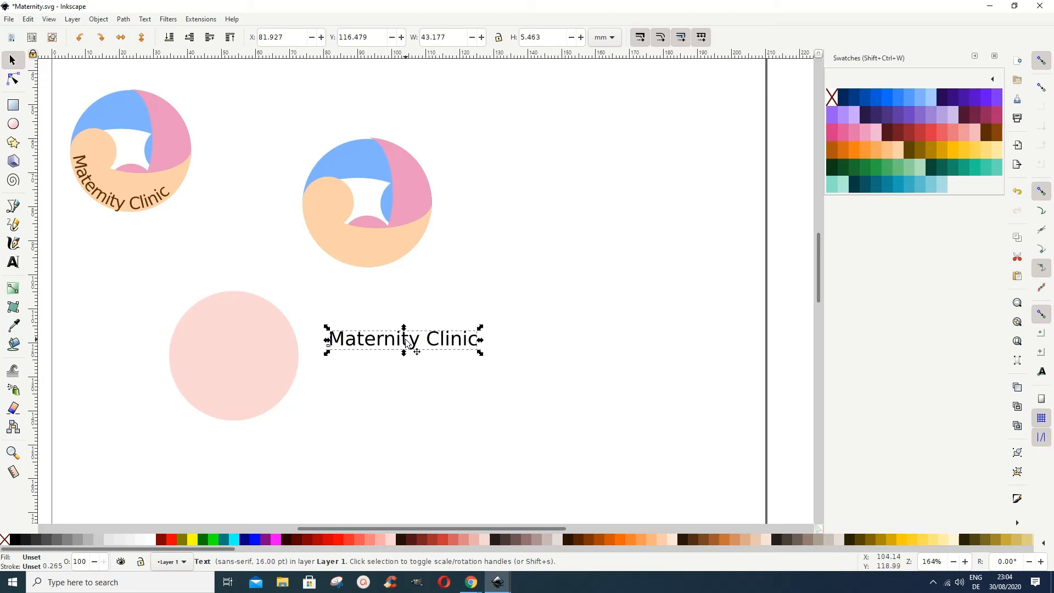
drag(372, 347, 335, 342)
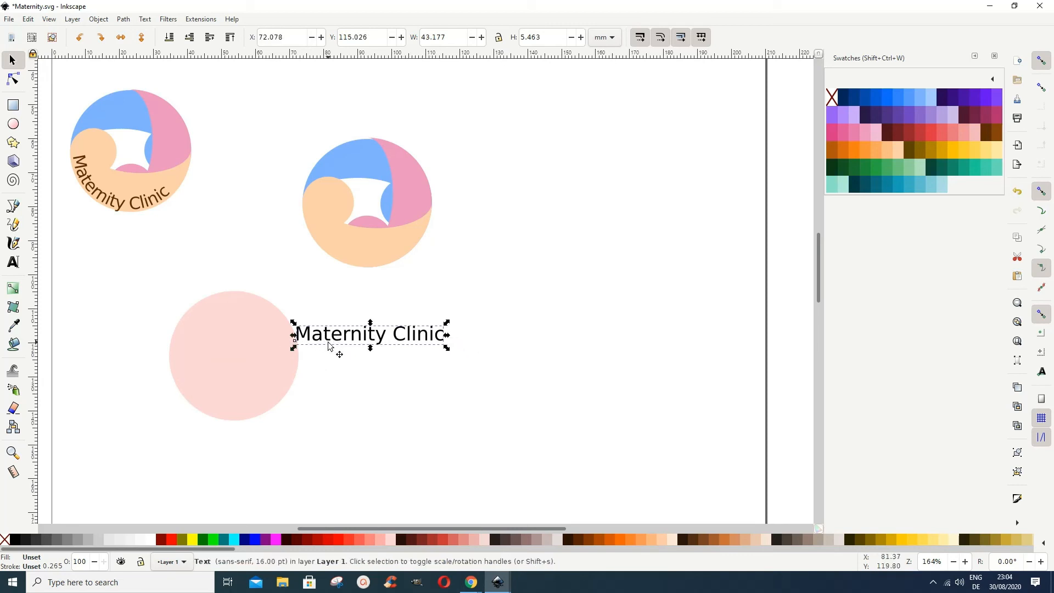
shift+click(278, 364)
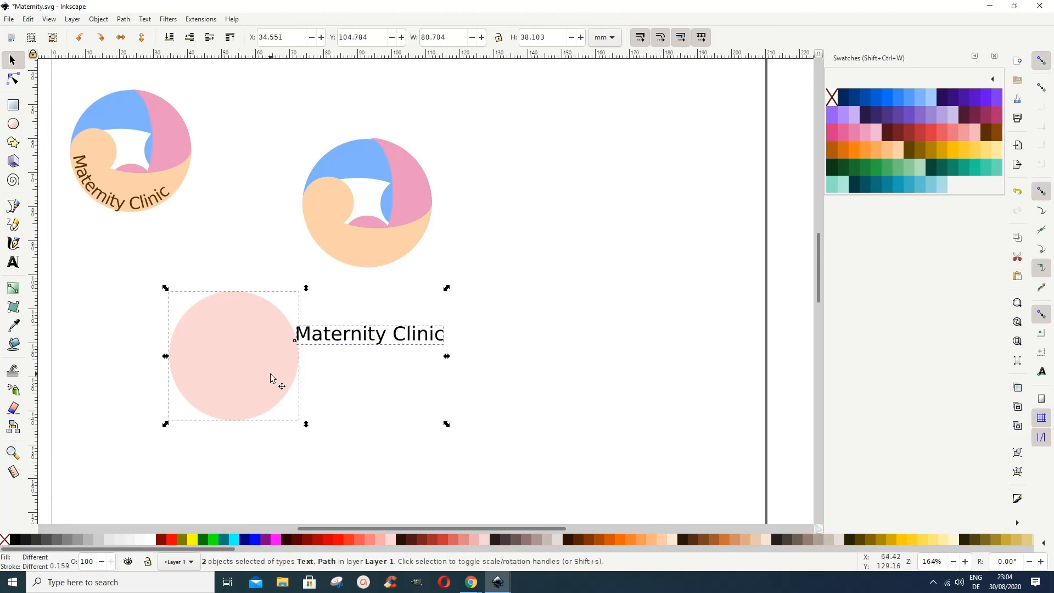
click(146, 20)
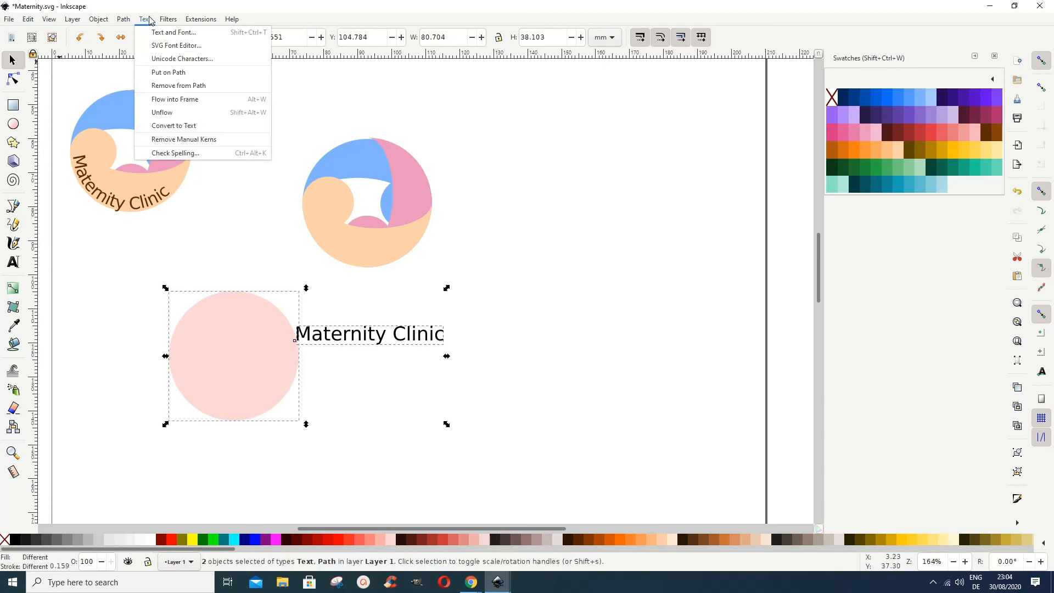
click(171, 79)
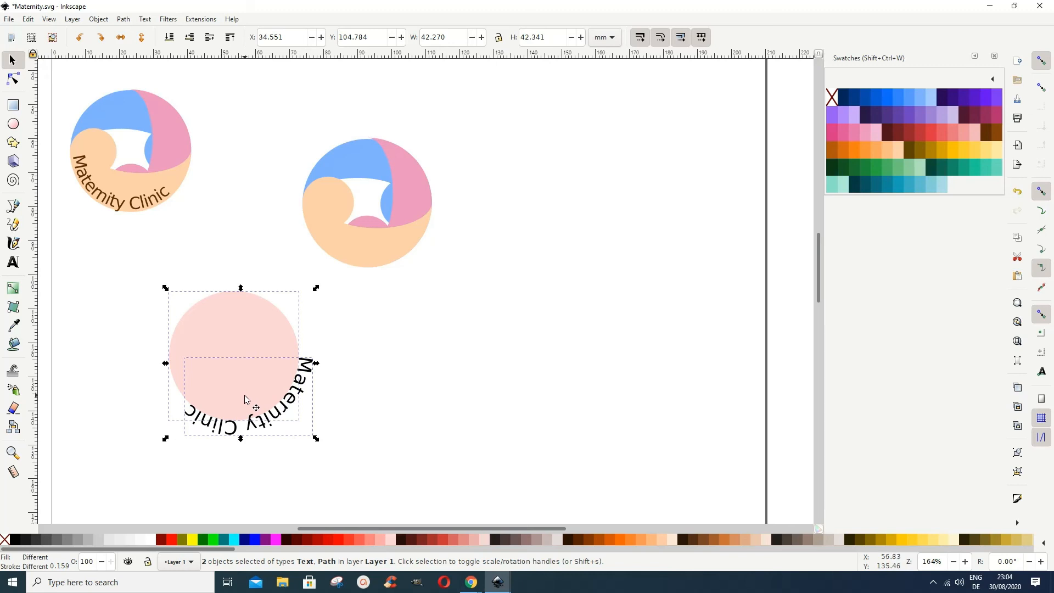
- Flip the light pink circle horizontally to run the text along the inside of its edge
click(337, 421)
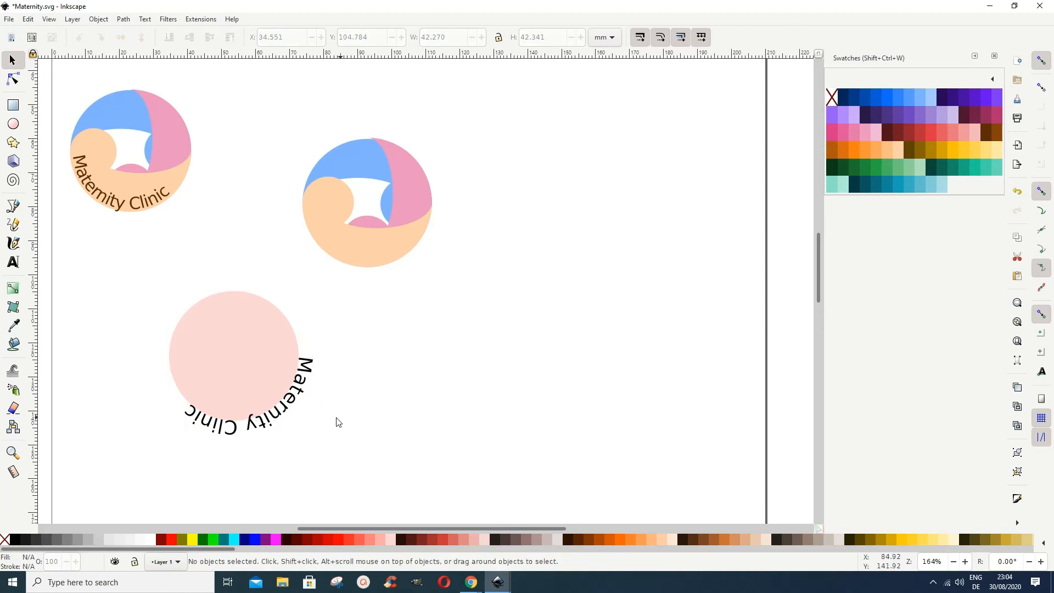
click(277, 369)
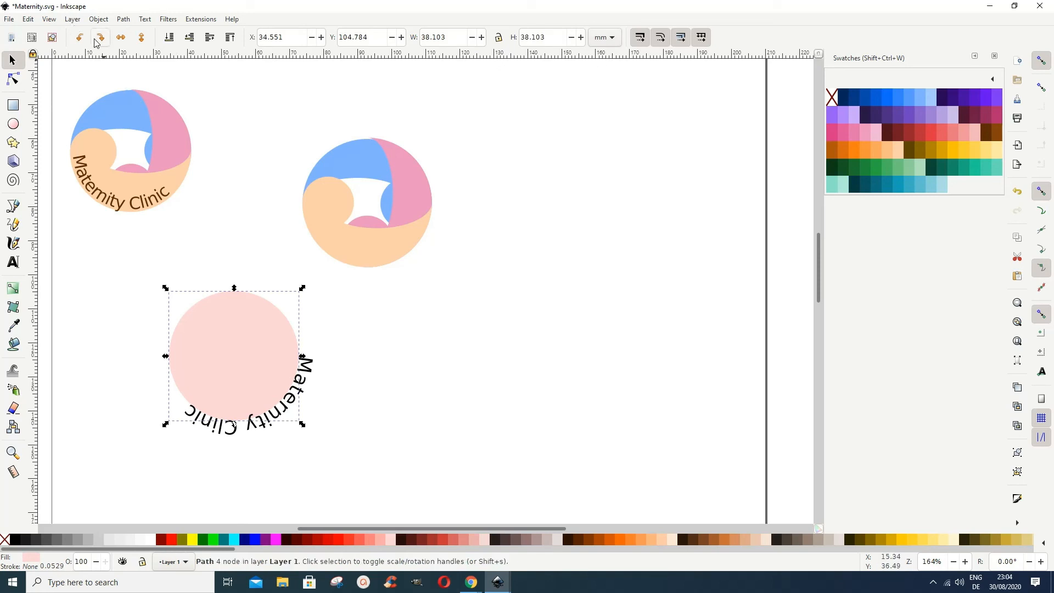
click(121, 37)
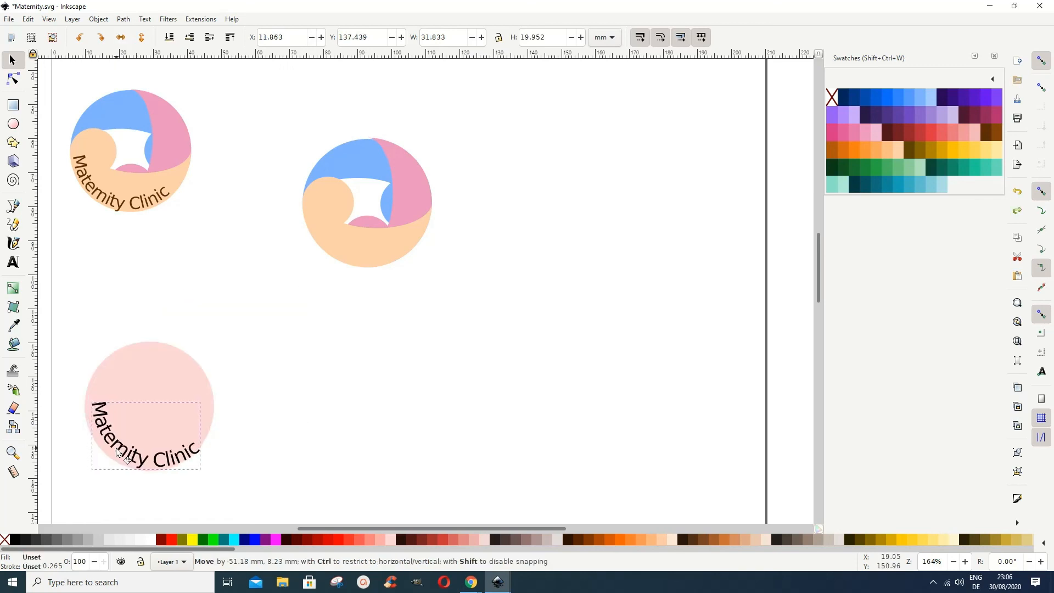
- Position the curved text inside the circle's lower-left edge and convert the text to a path
drag(101, 452, 108, 449)
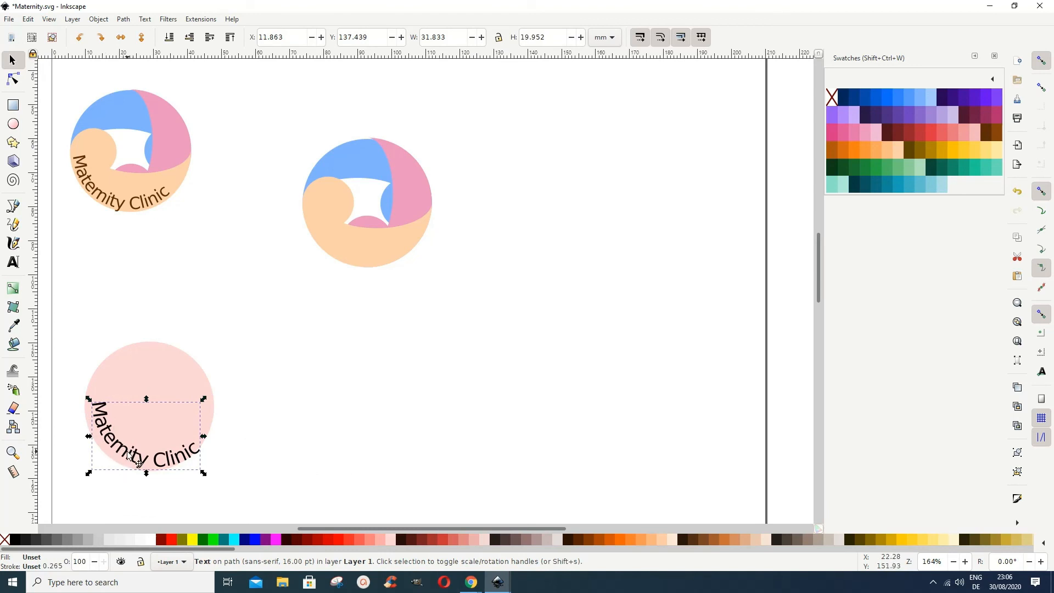
click(121, 20)
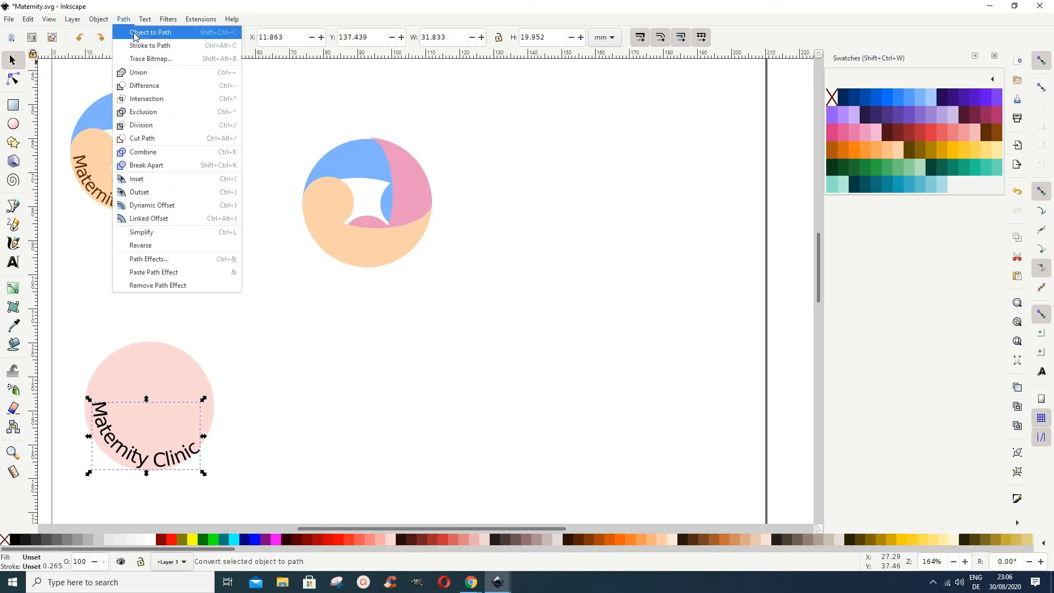
click(134, 33)
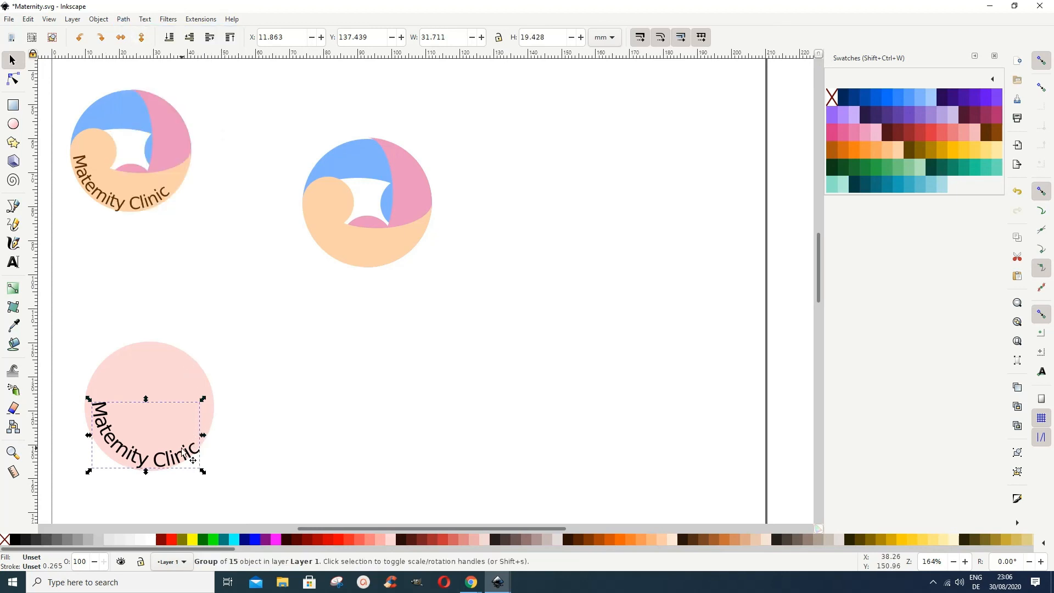
- Delete the light pink circle from behind the curved text and place the text along the larger swirl logo's lower-left edge
drag(180, 460, 370, 364)
click(153, 420)
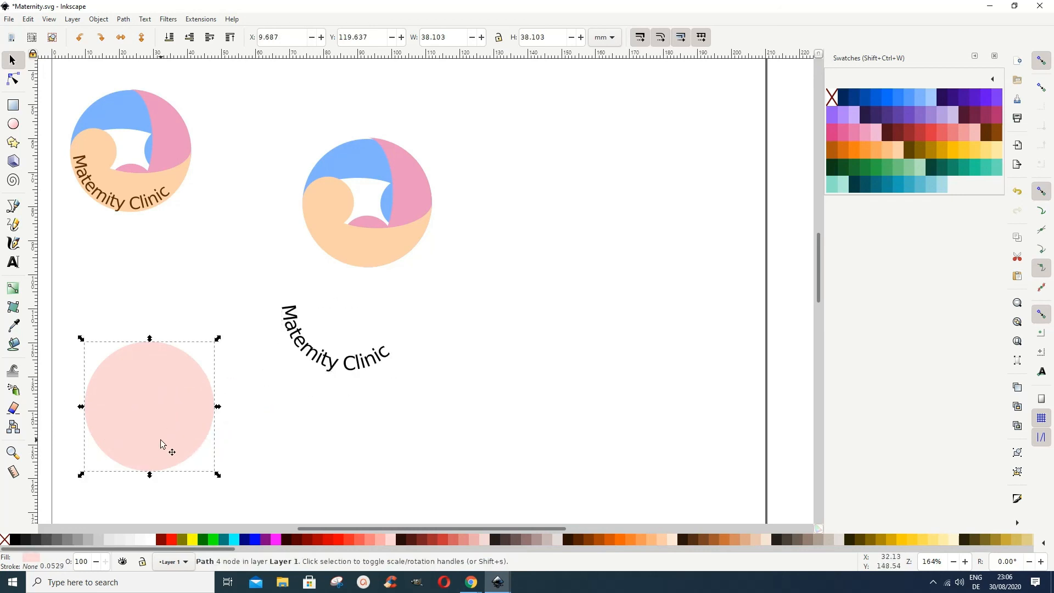
key(Delete)
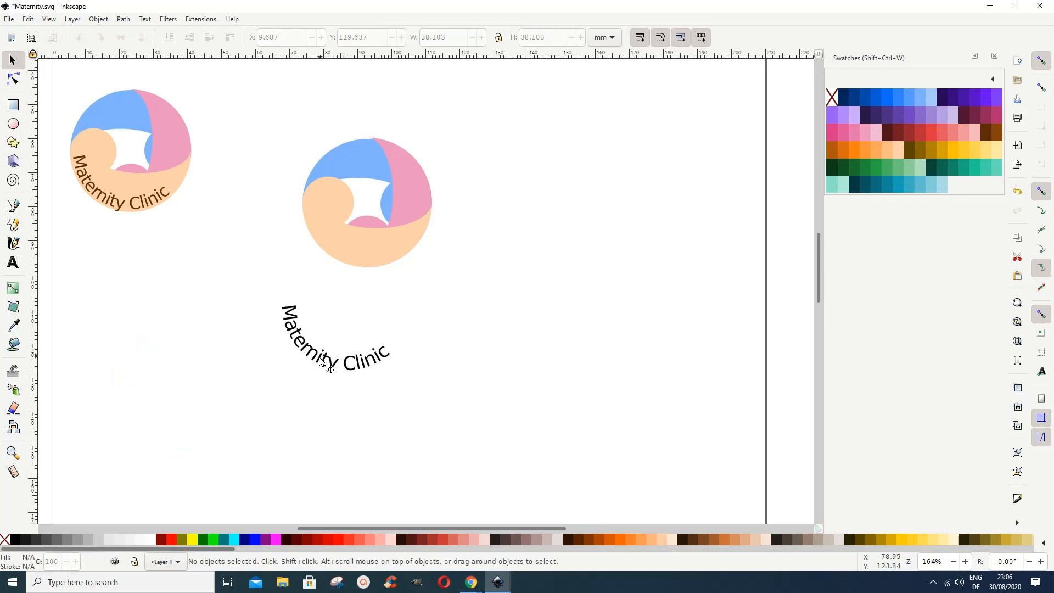
drag(321, 360, 347, 249)
key(Escape)
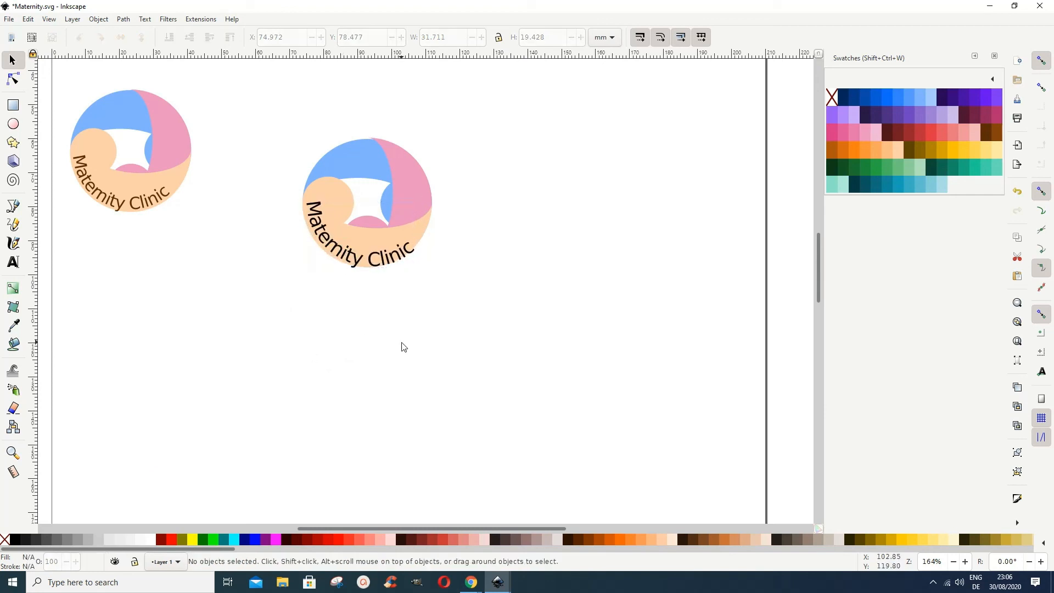
- Recolour the curved "Maternity Clinic" text on the larger logo dark brown
click(379, 267)
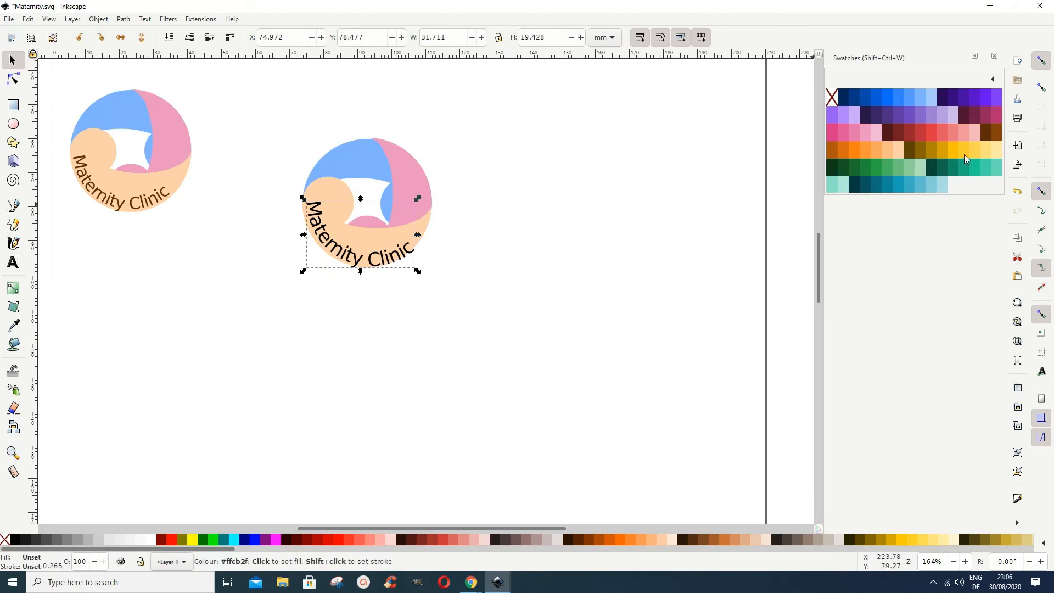
click(995, 135)
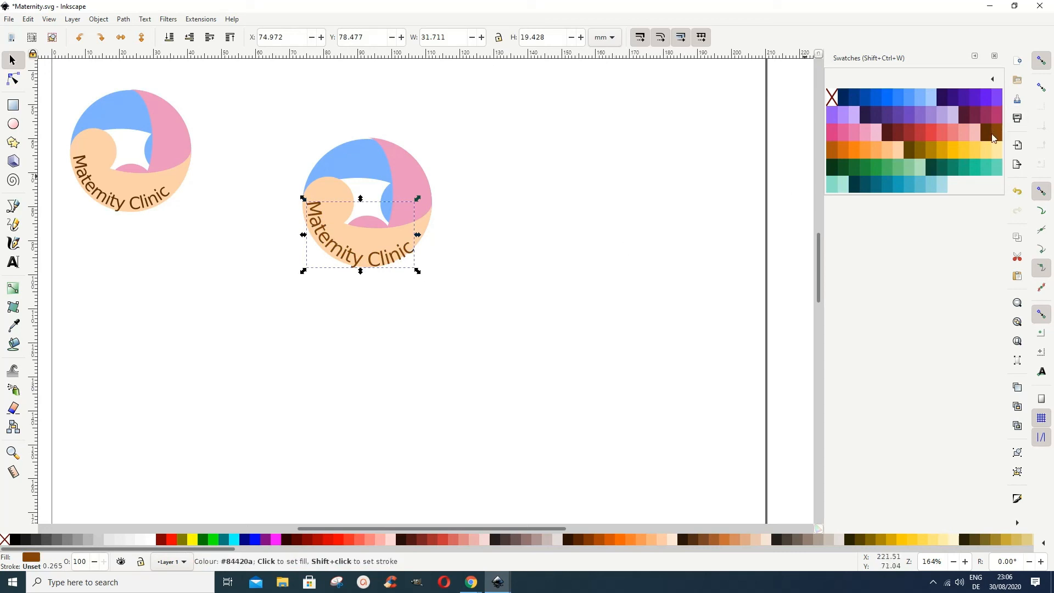
click(456, 333)
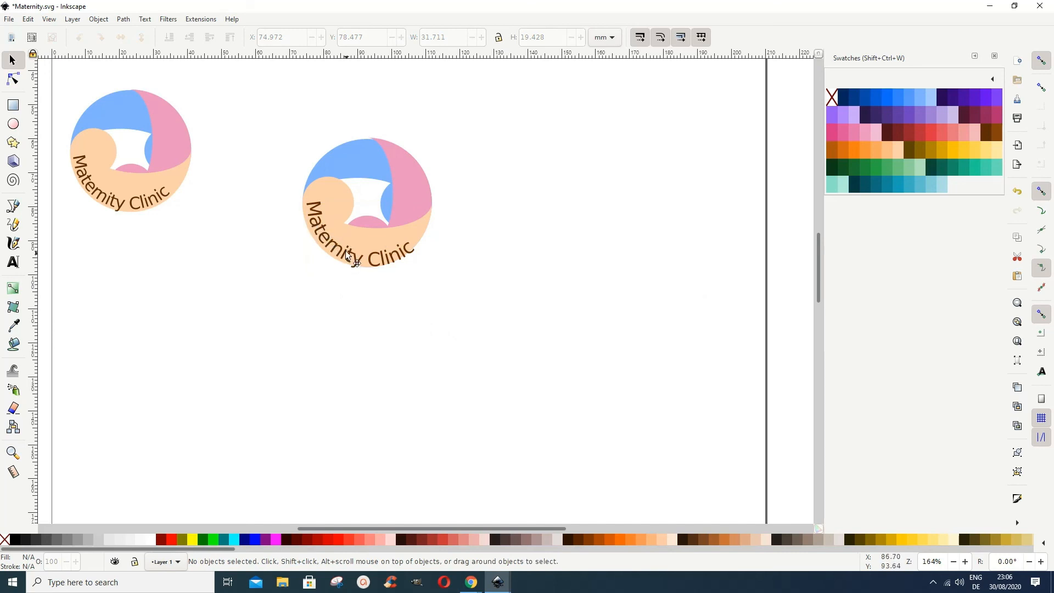
- Nudge the curved text up about 0.7 mm so it sits inside the logo's lower edge
drag(345, 253, 345, 250)
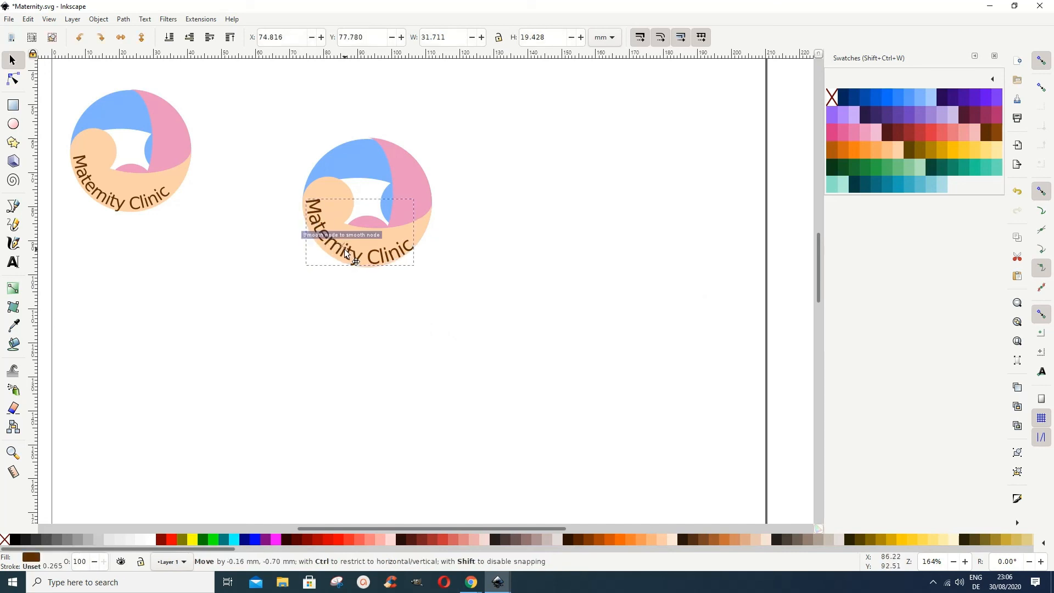
drag(345, 253, 345, 253)
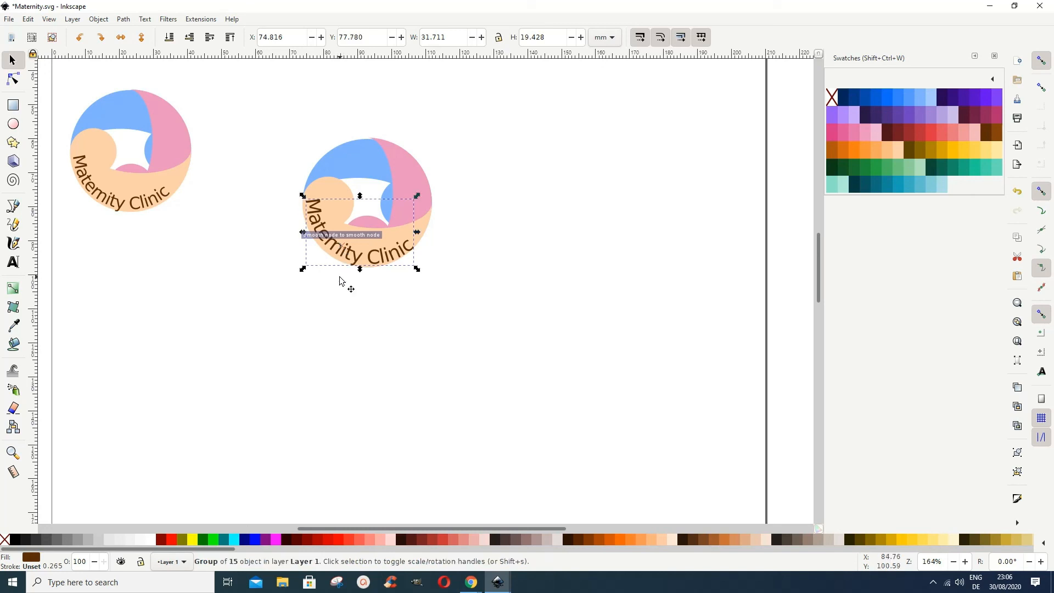
click(379, 322)
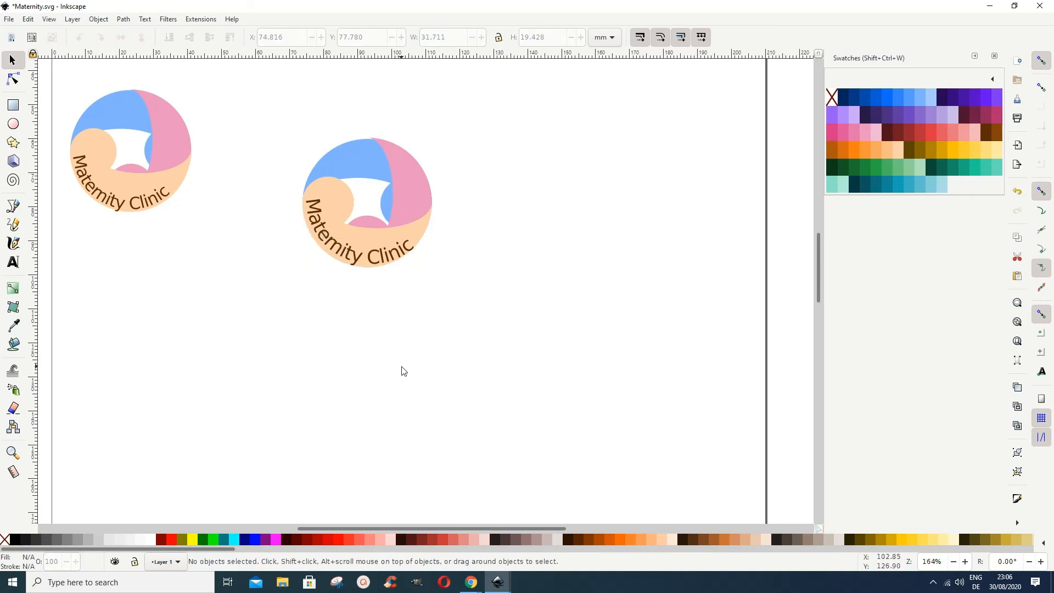